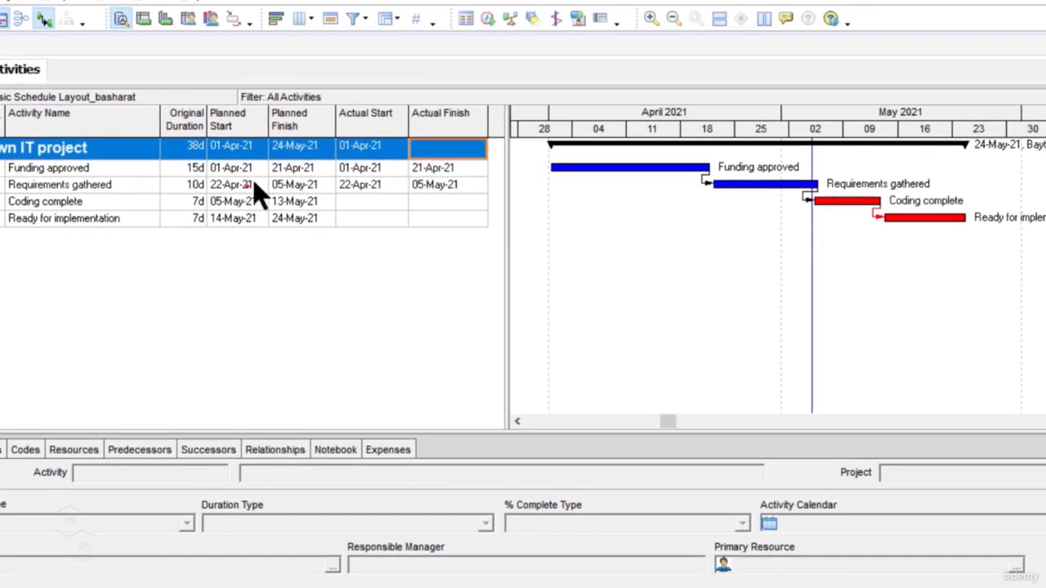
mouse_move(301, 130)
left_mouse_down()
mouse_move(297, 194)
mouse_move(398, 195)
left_mouse_up()
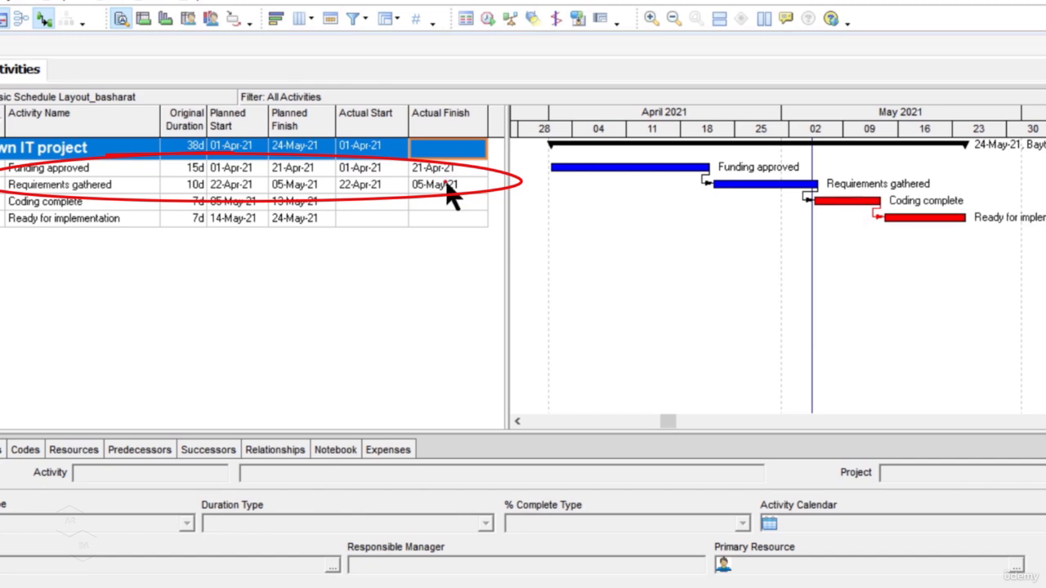
left_click(136, 183)
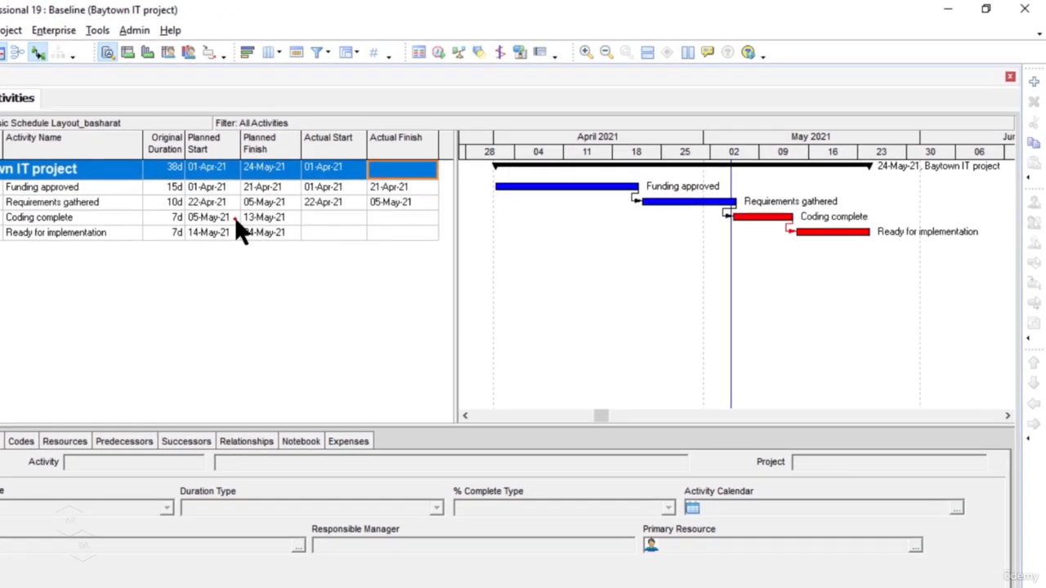
- Set the planned start of the Coding complete activity to 12-May-21
left_click(235, 216)
left_click(234, 217)
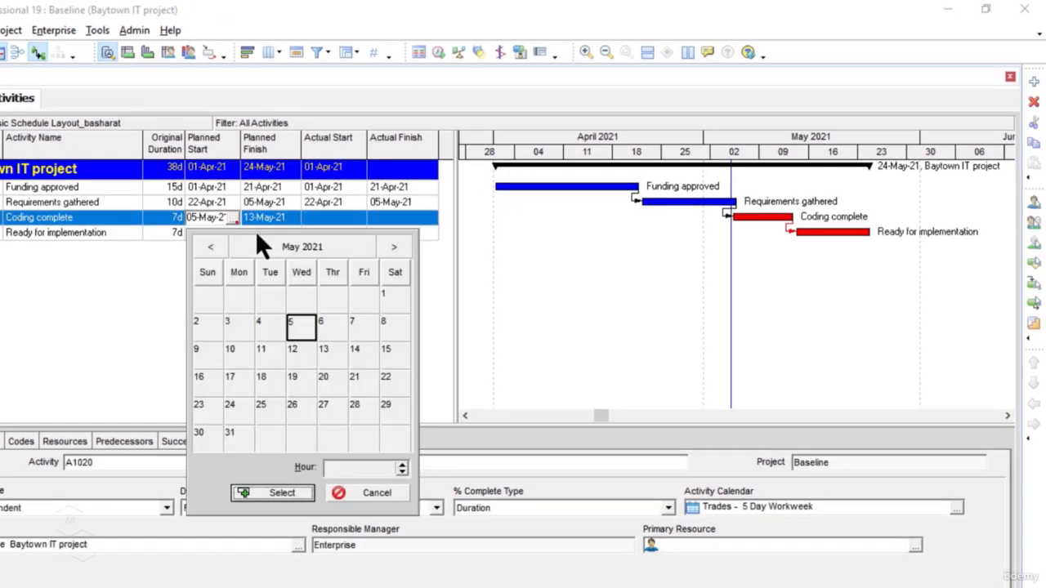
left_click(303, 359)
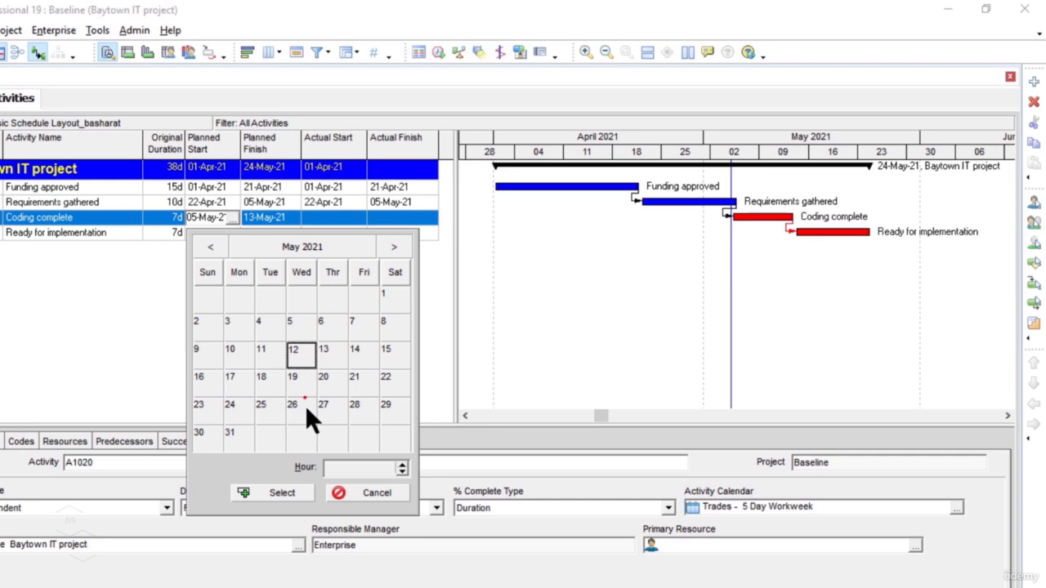
left_click(303, 496)
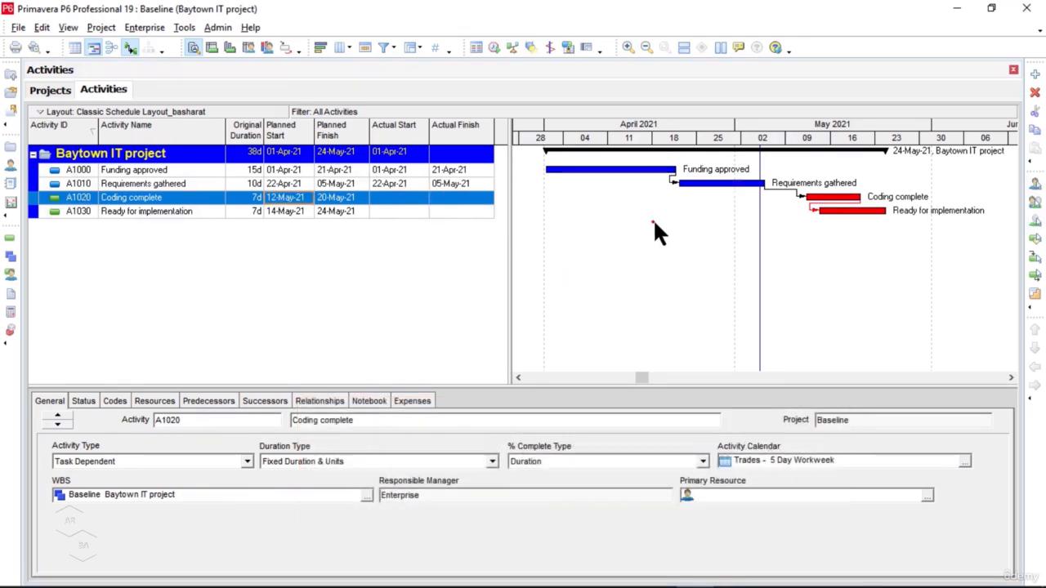
- Display the Primary Baseline bars in the Gantt chart and apply the bar settings
right_click(635, 228)
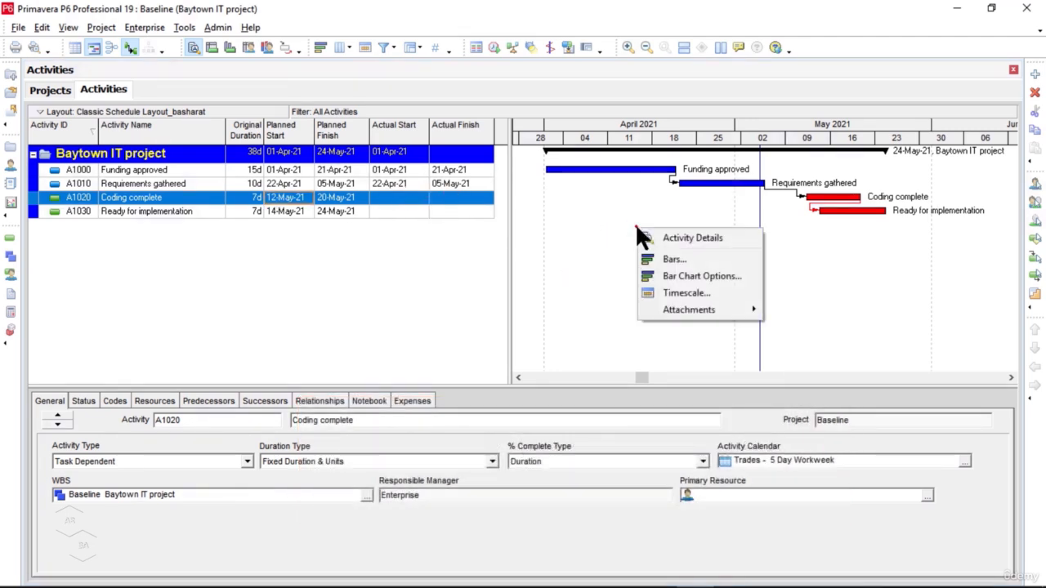
left_click(694, 257)
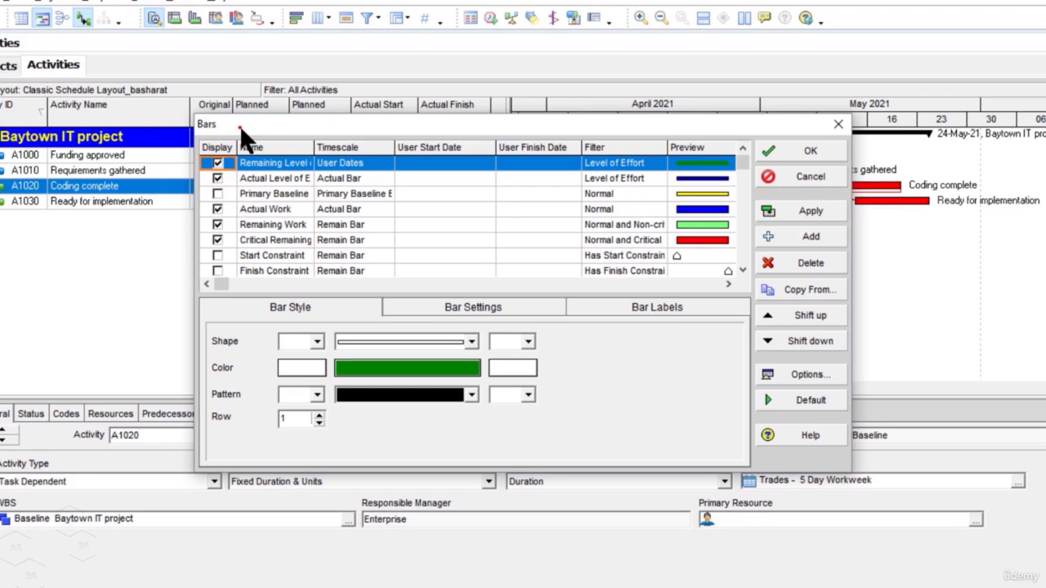
left_click(217, 194)
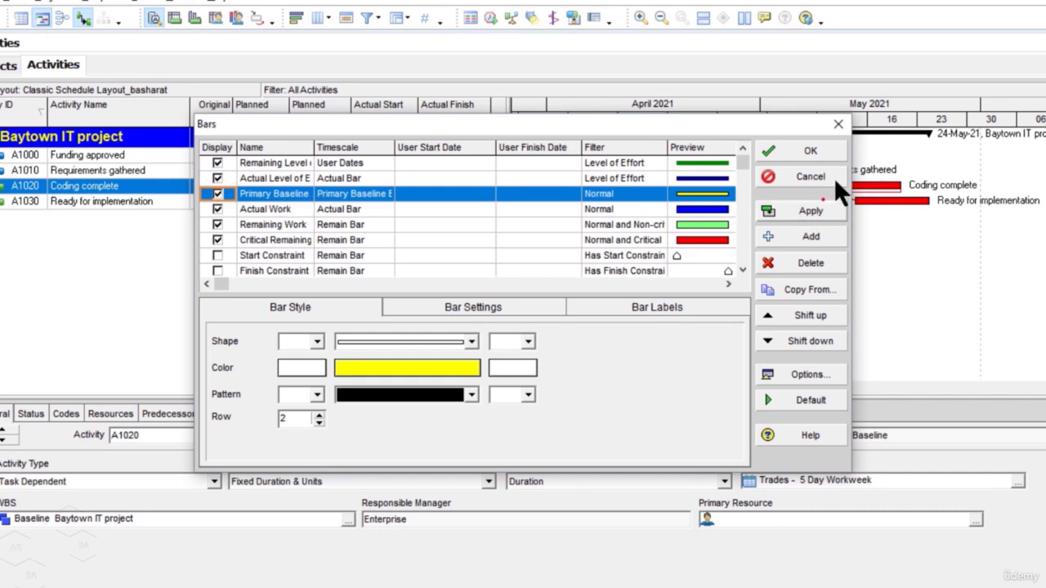
left_click(818, 214)
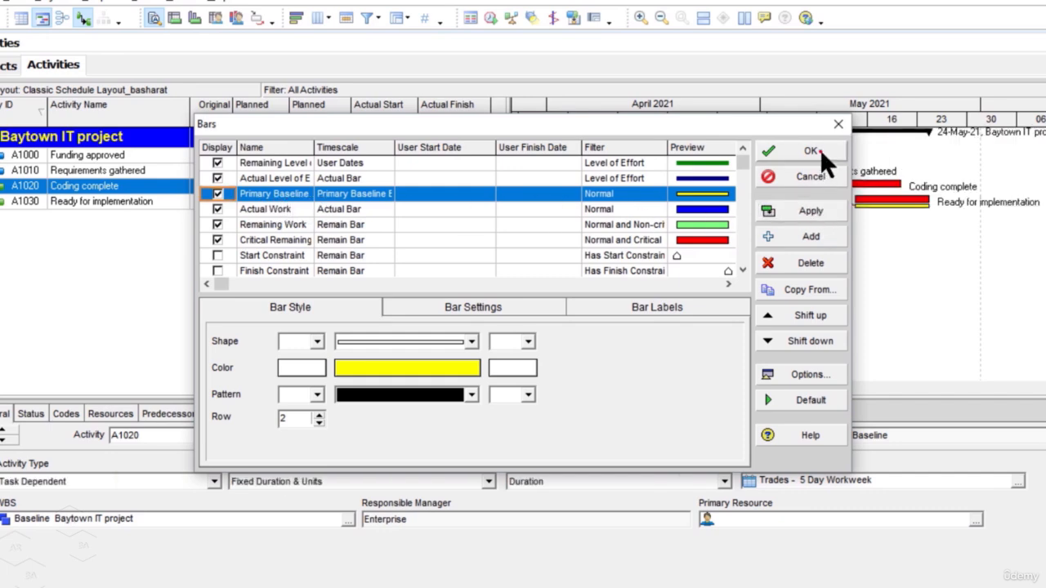
left_click(820, 150)
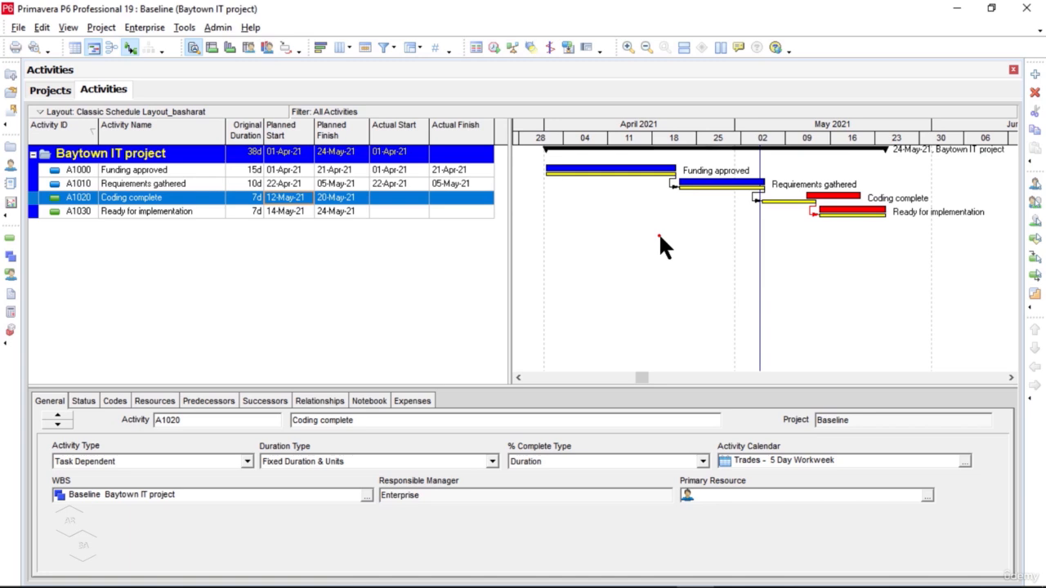
- Undo the planned start change of Coding complete and set its planned start to 12-May-21 again
key("ctrl+z")
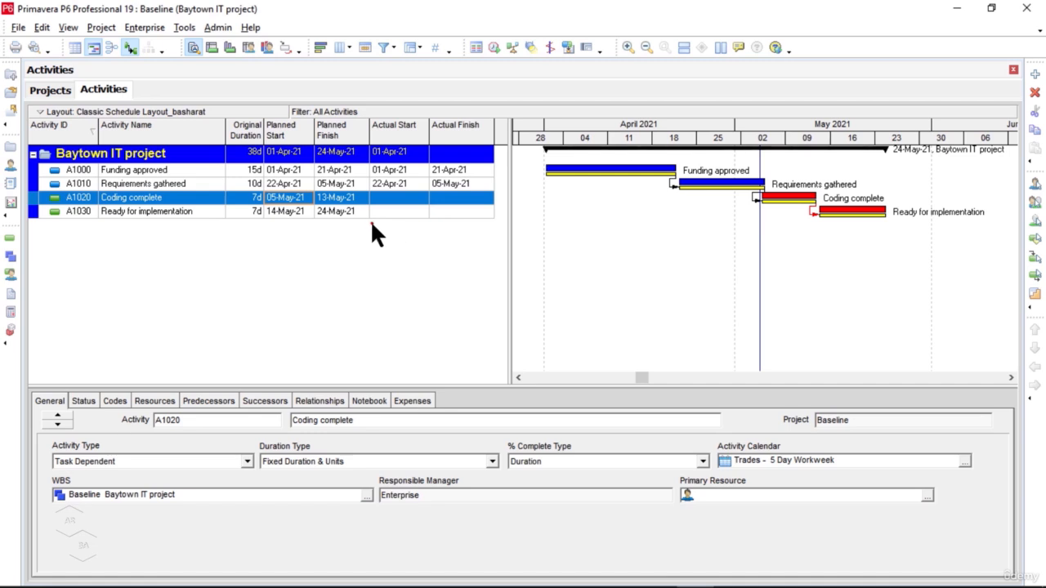
left_click(300, 198)
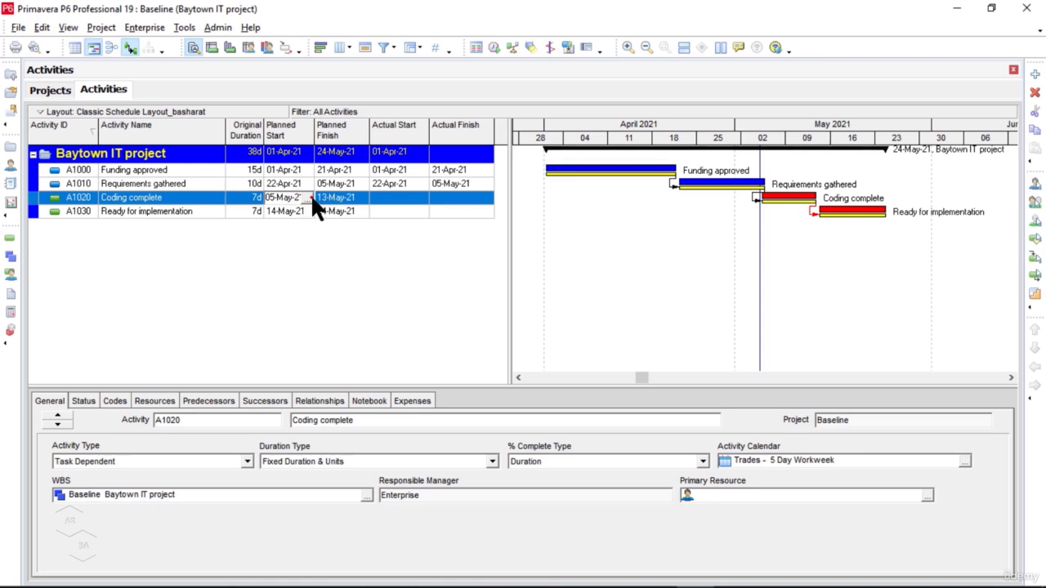
left_click(308, 197)
left_click(365, 320)
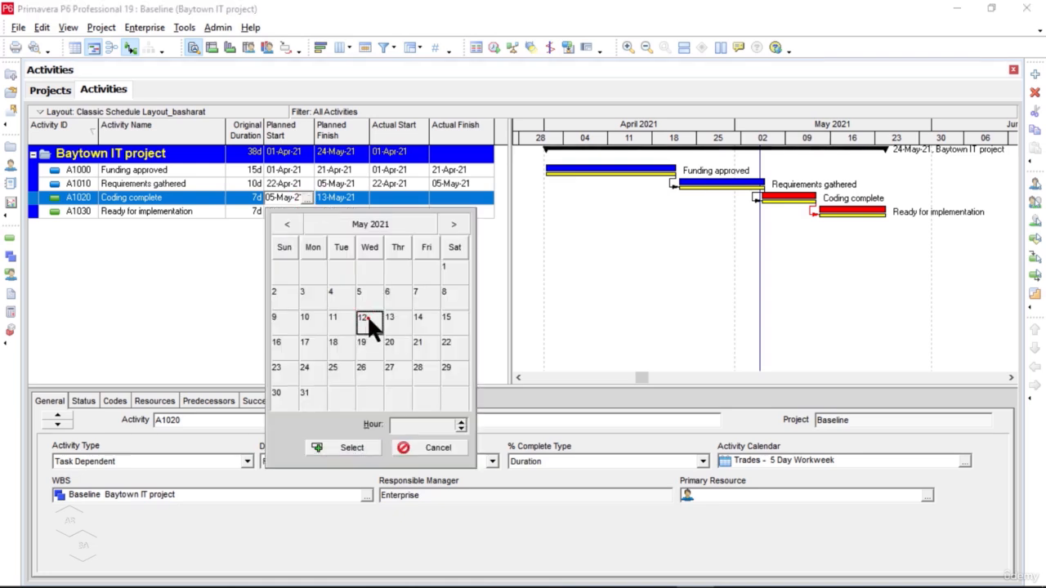
left_click(367, 447)
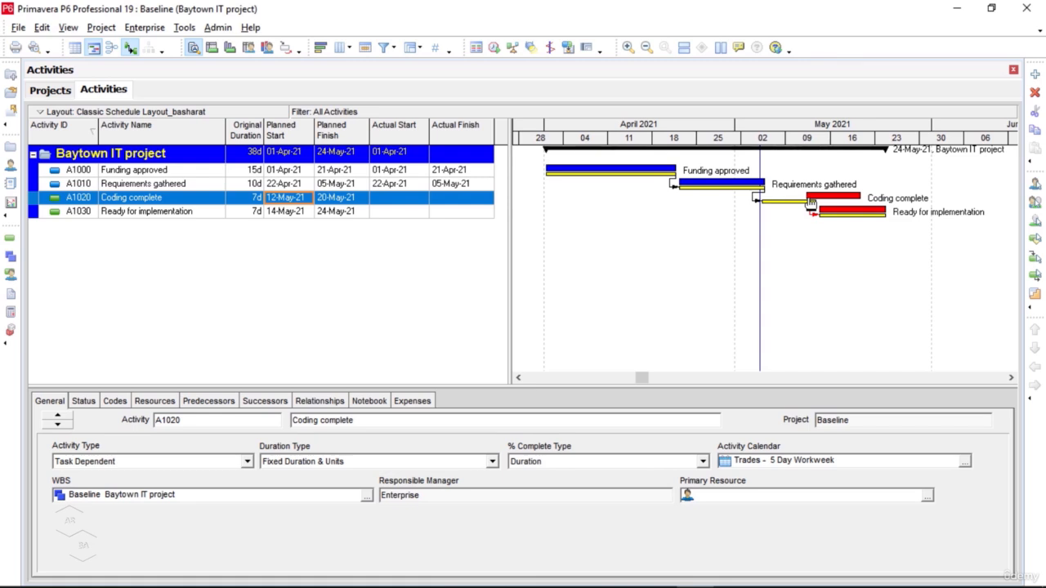
left_click_drag(811, 203, 865, 196)
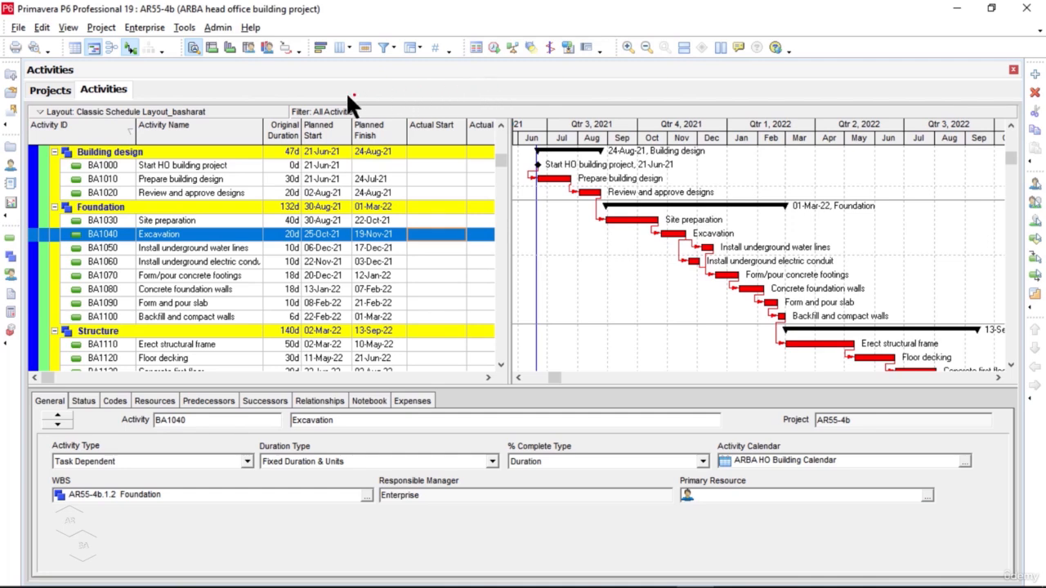
- Add a new baseline for the ARBA head office building project by saving a copy of the current project
left_click(101, 28)
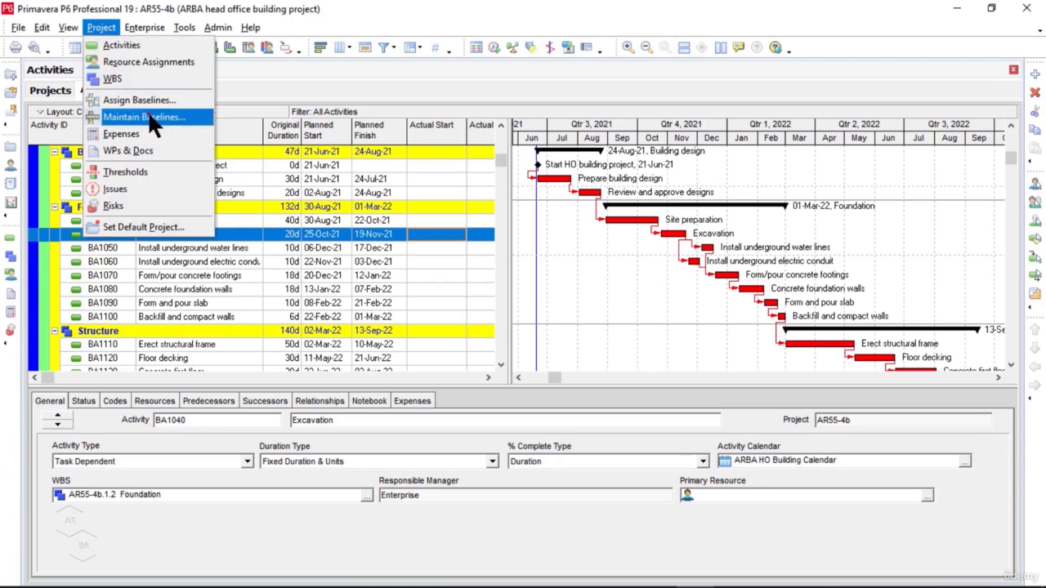
left_click(201, 115)
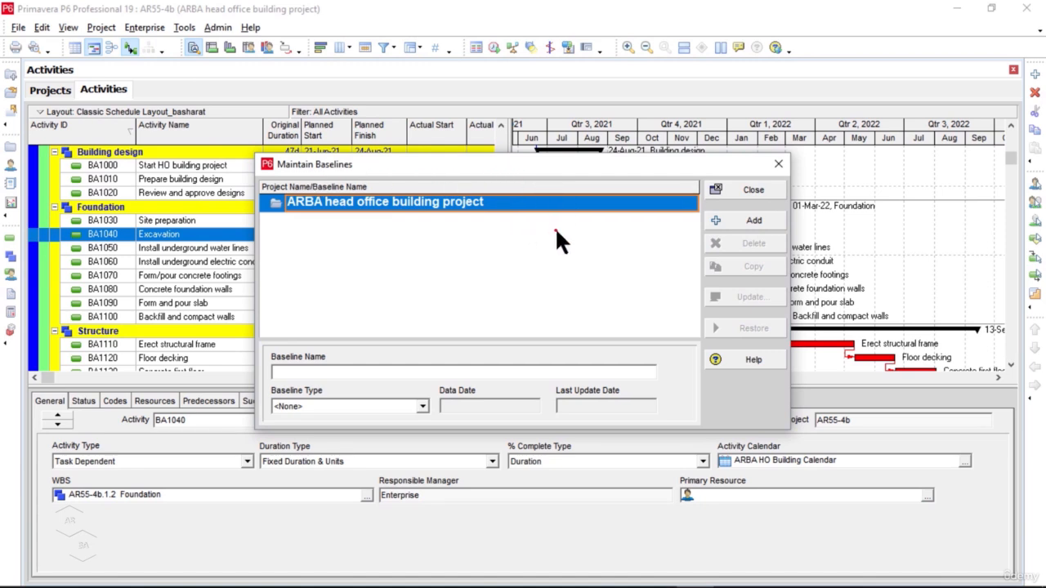
left_click(768, 223)
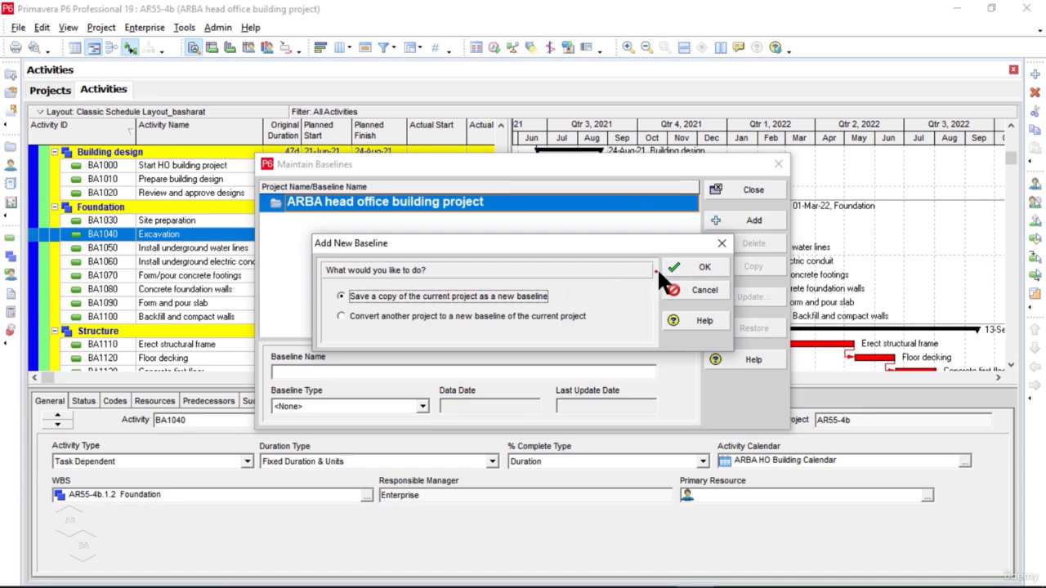
left_click(698, 263)
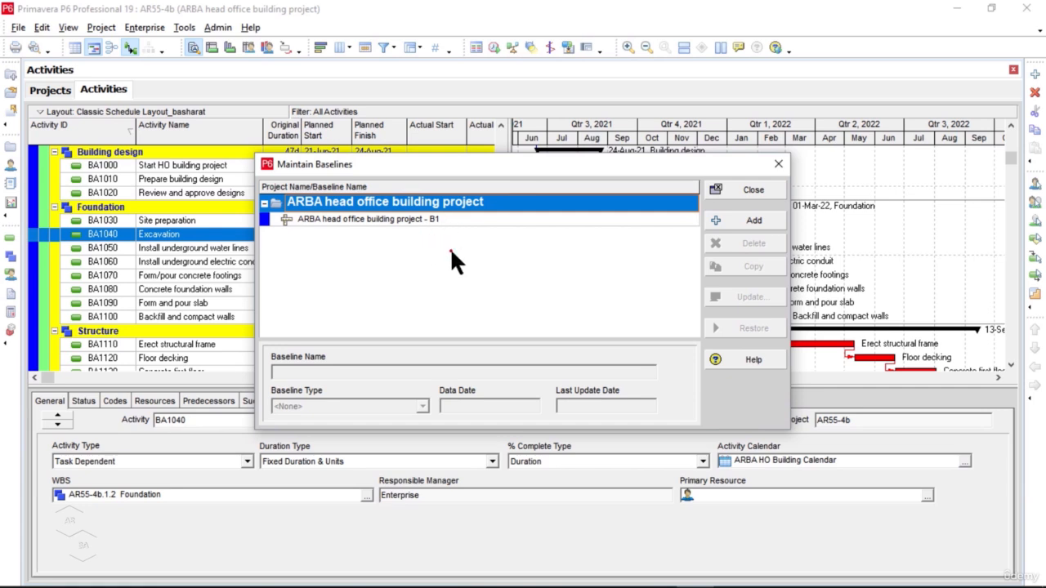
- Set the baseline type of ARBA head office building project - B1 to Initial Planning Baseline and finish maintaining baselines
left_click(397, 225)
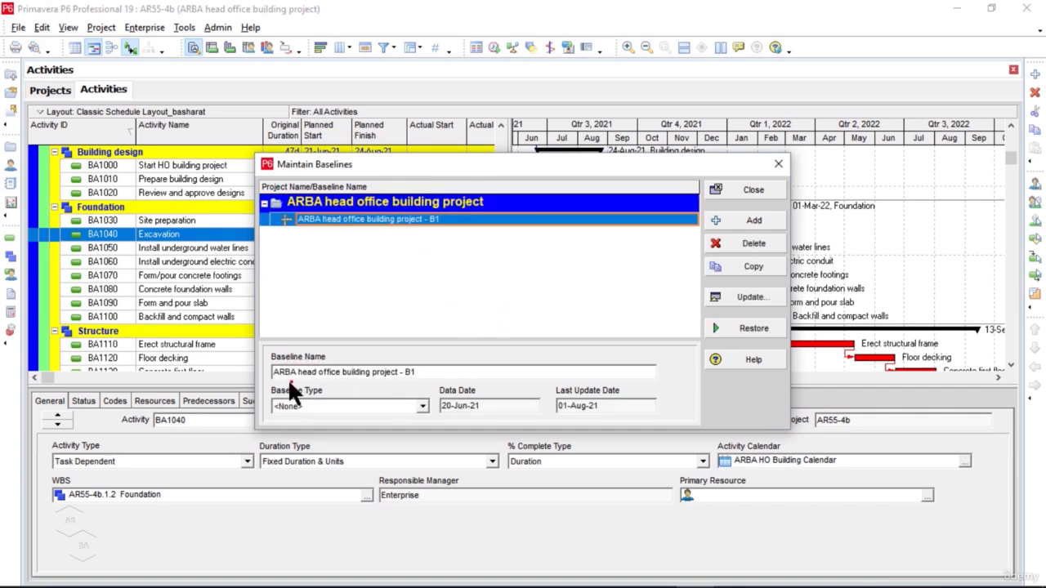
left_click_drag(435, 374, 276, 371)
left_click(458, 373)
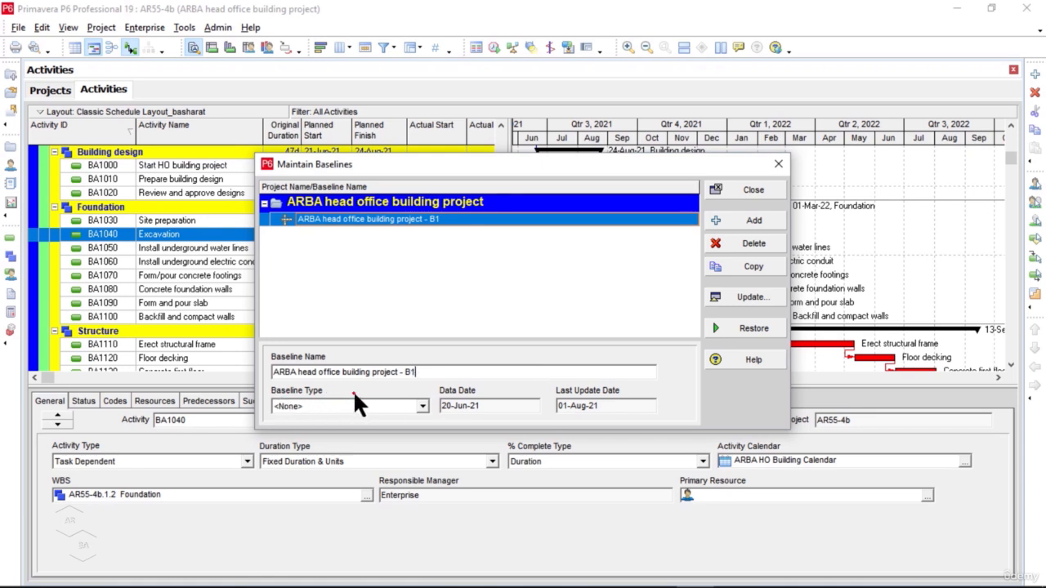
left_click(423, 406)
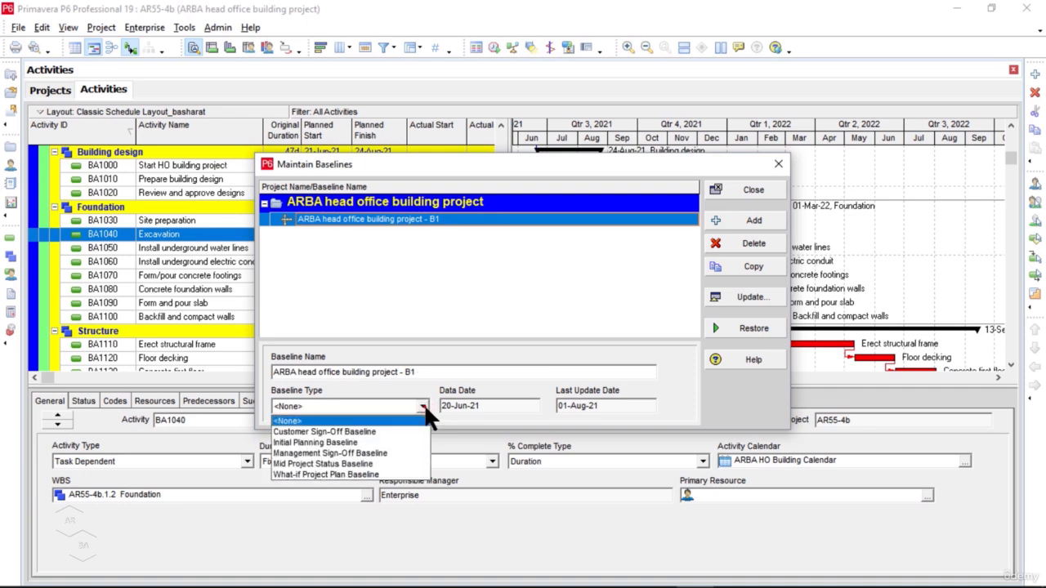
left_click(395, 445)
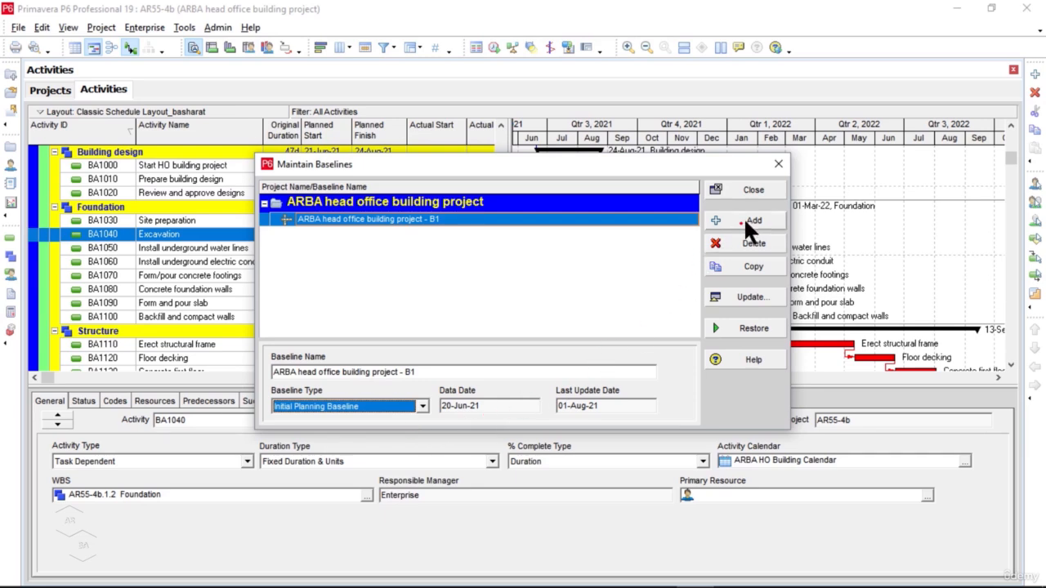
left_click(758, 192)
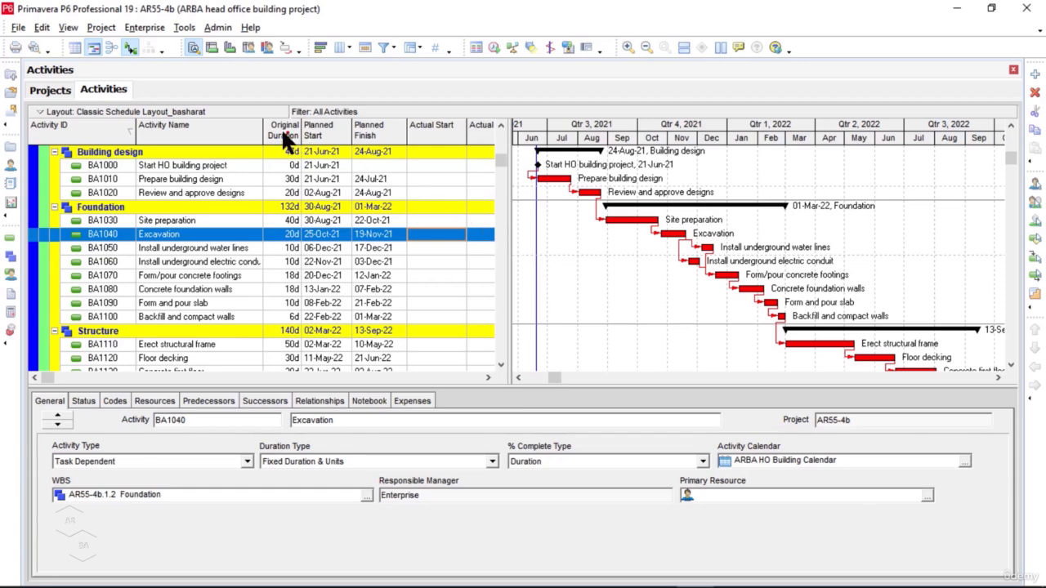
- Assign ARBA head office building project - B1 as both the project baseline and the primary user baseline
left_click(105, 26)
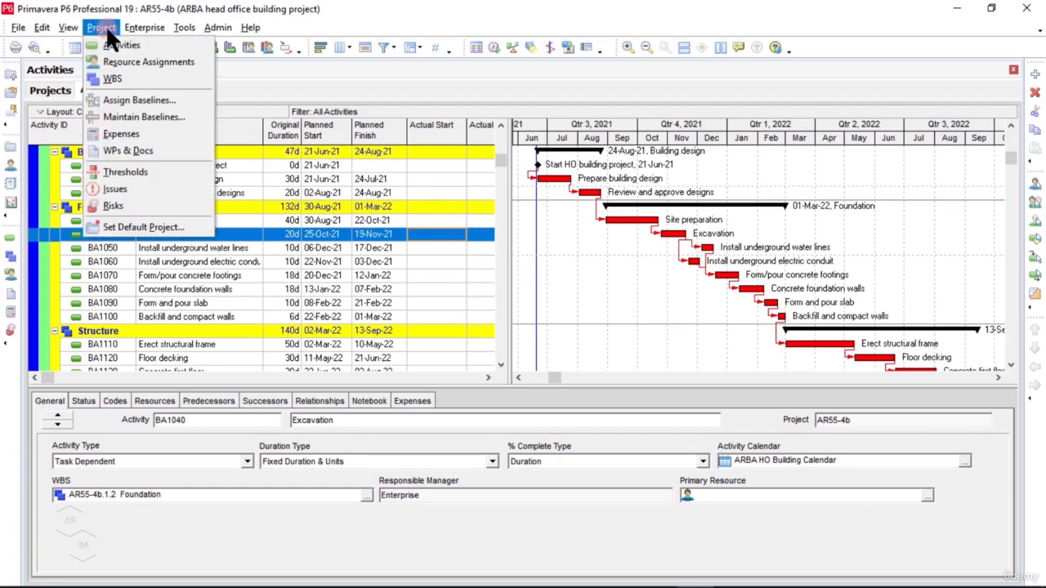
left_click(192, 99)
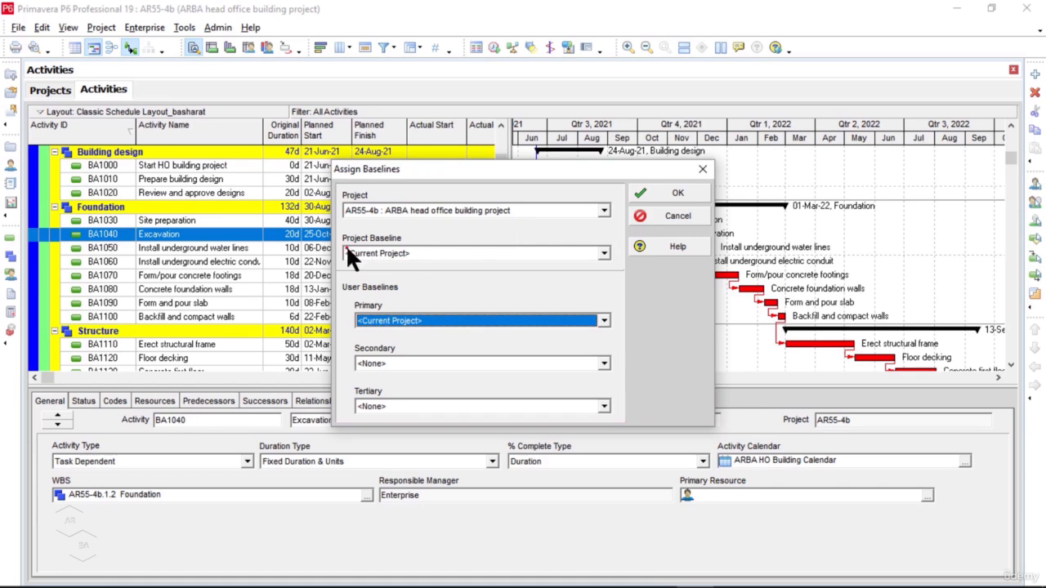
left_click(604, 254)
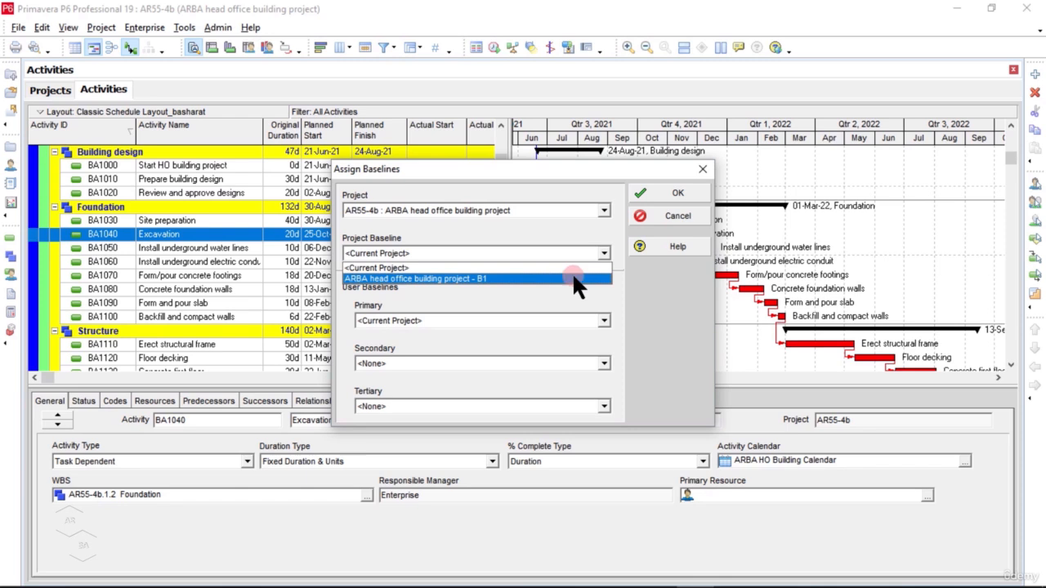
left_click(576, 279)
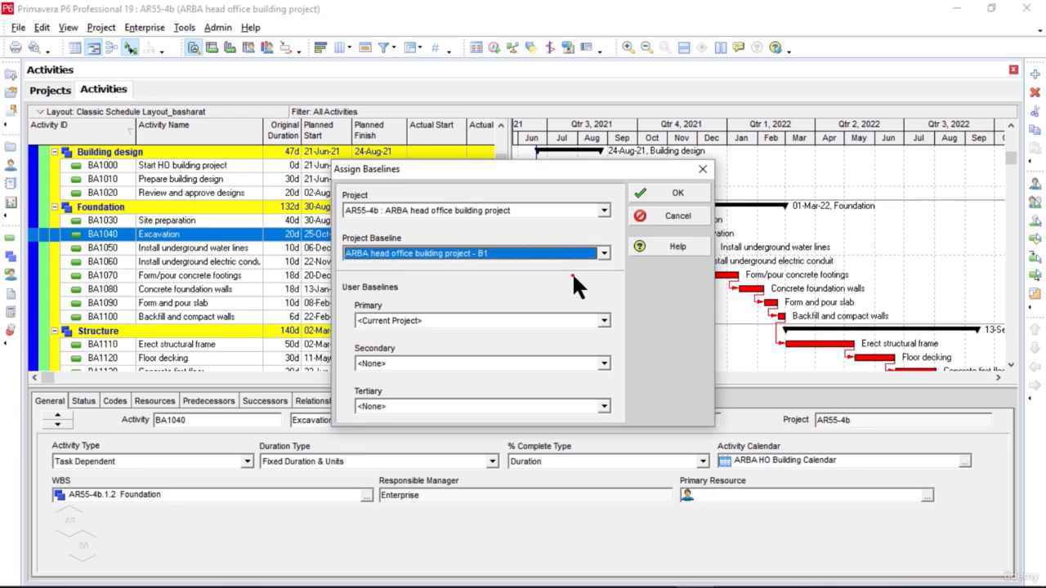
left_click(605, 320)
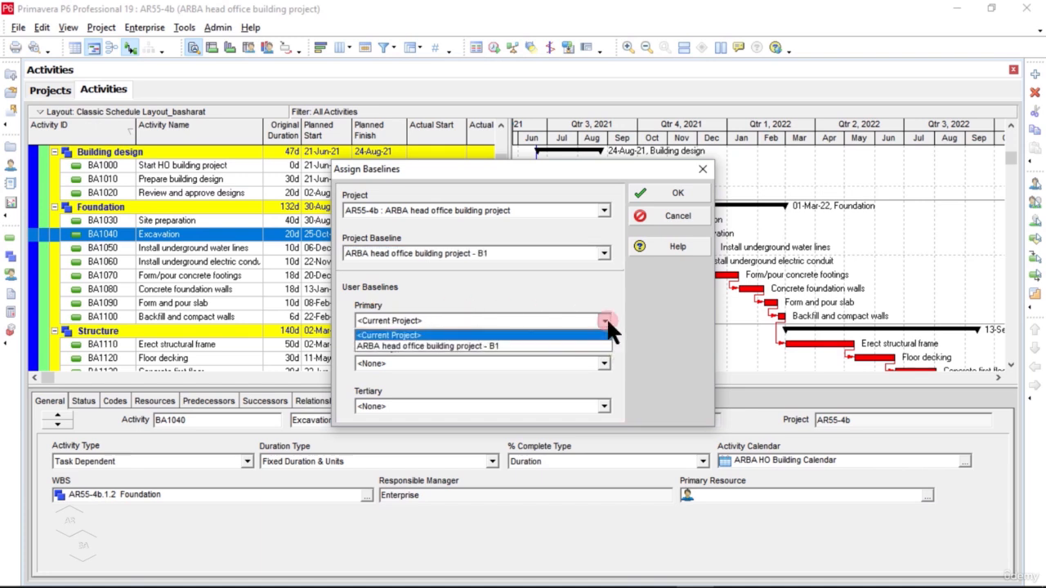
left_click(552, 346)
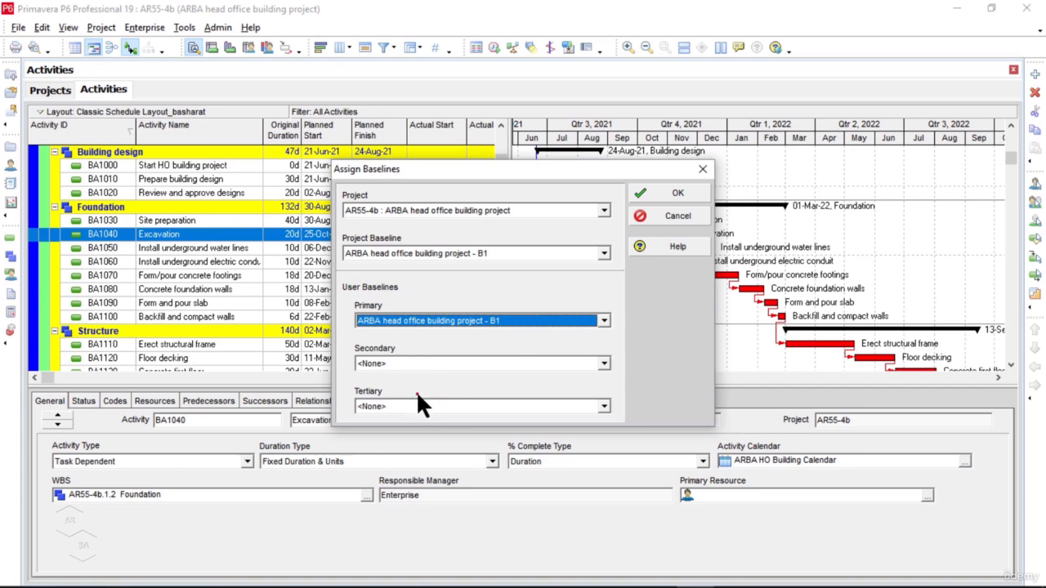
left_click(688, 196)
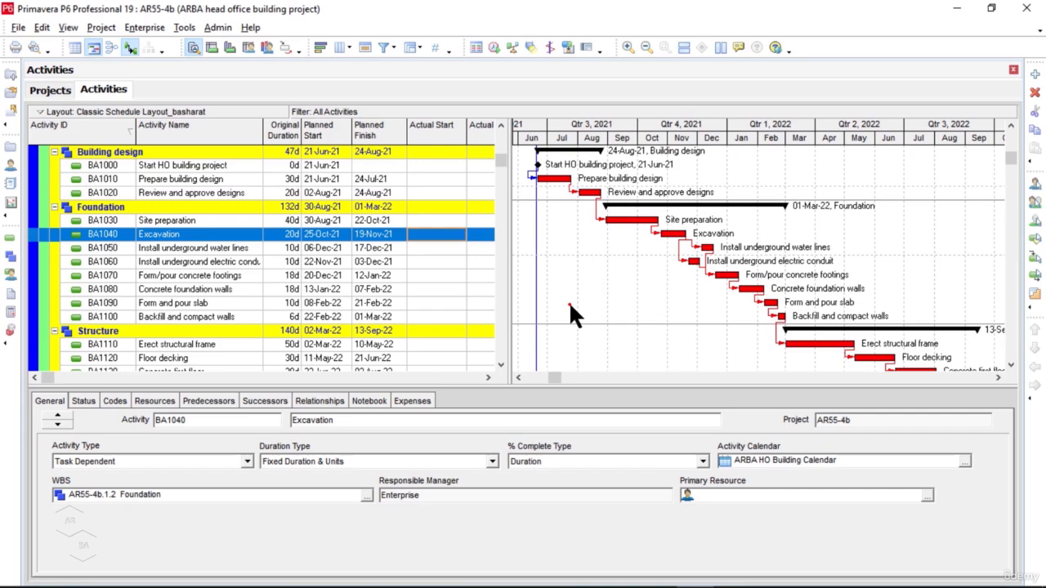
- Turn on display of the Primary Baseline and Baseline Milestone bars in the Gantt chart and apply the bar settings
left_click(640, 249)
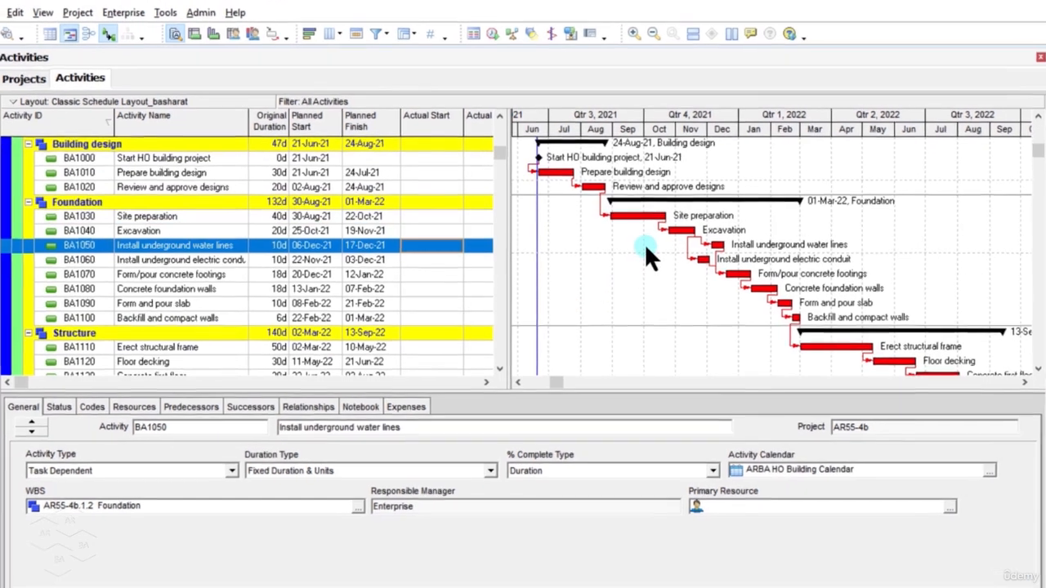
right_click(642, 250)
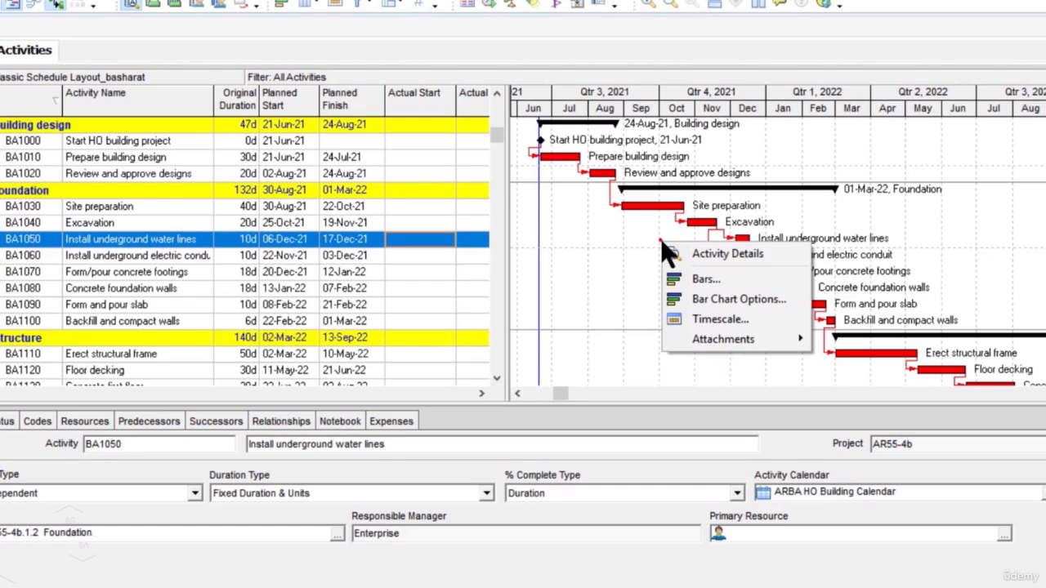
left_click(683, 280)
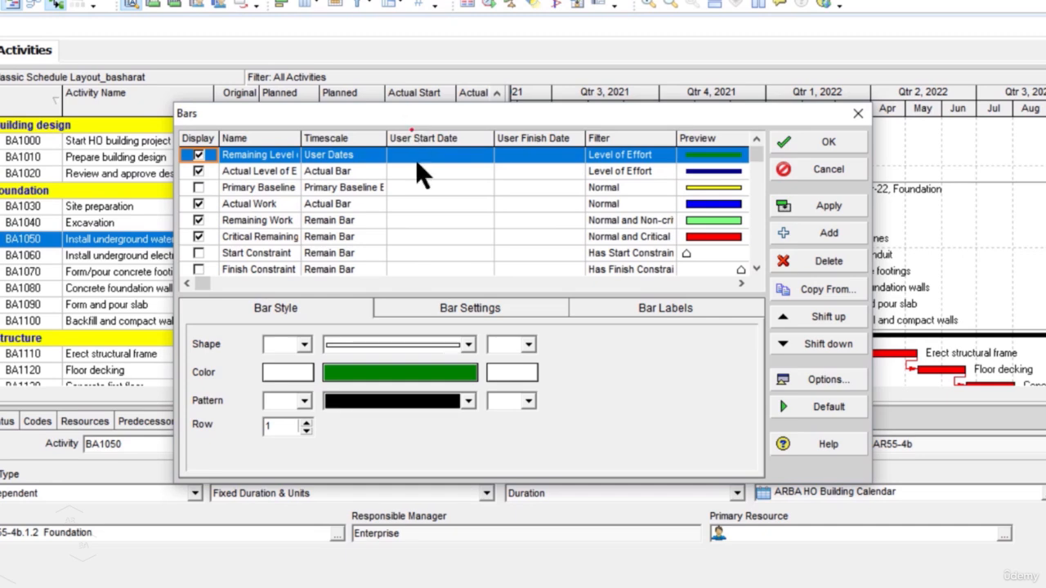
left_click(201, 187)
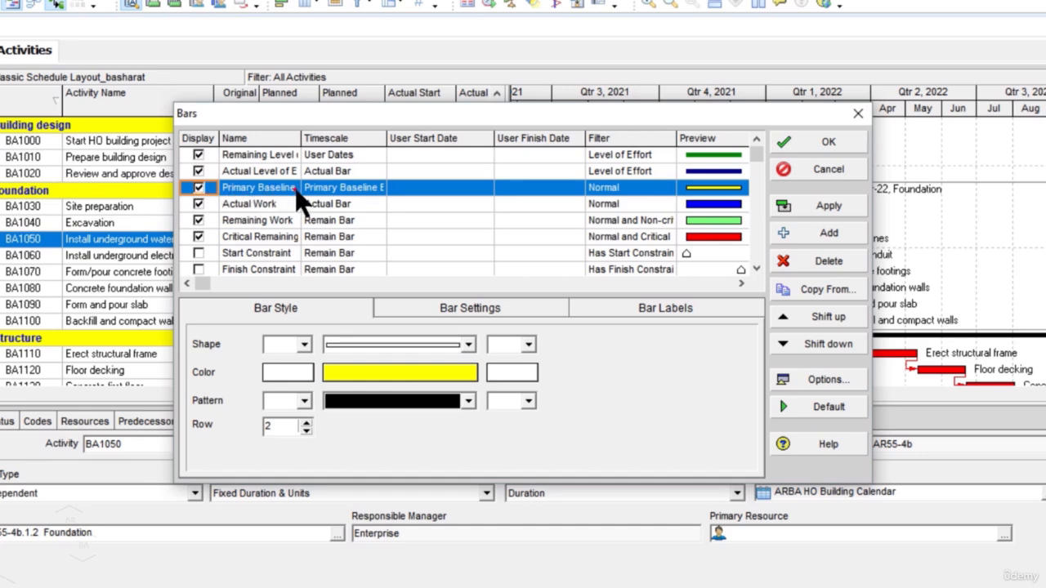
scroll(298, 196, "down", 1)
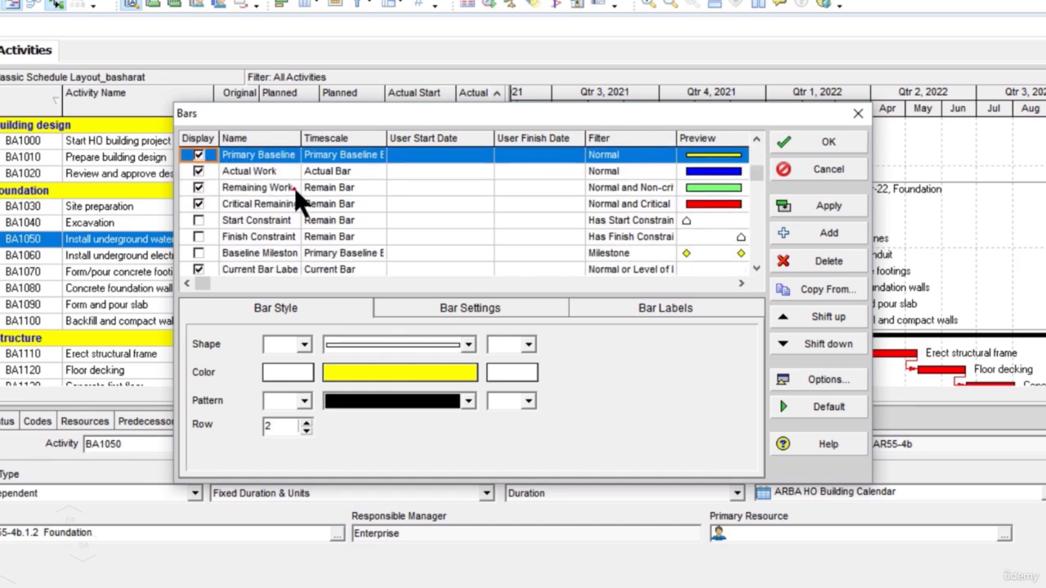
scroll(301, 197, "down", 1)
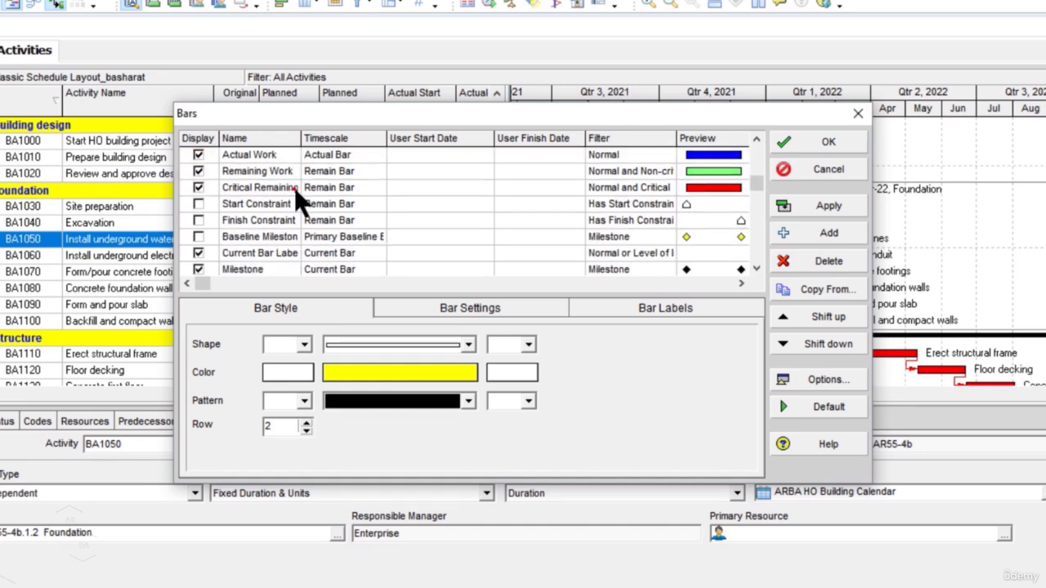
left_click(200, 240)
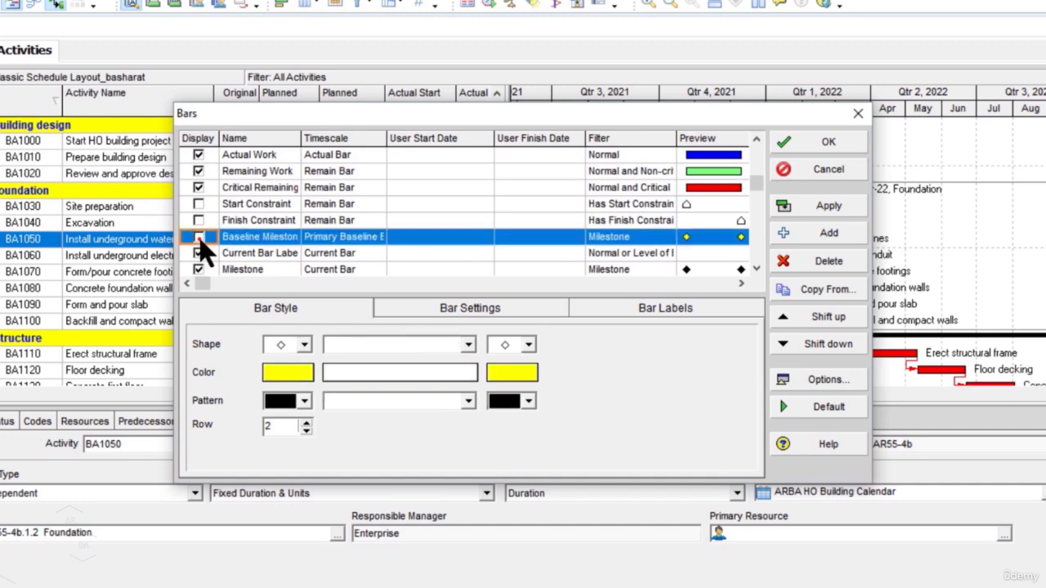
left_click(819, 204)
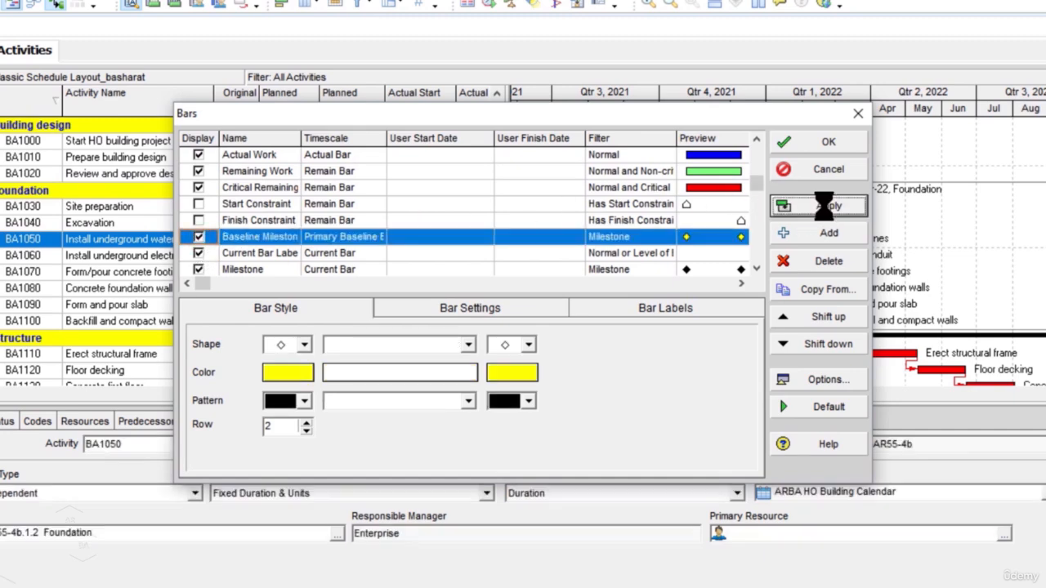
left_click(827, 141)
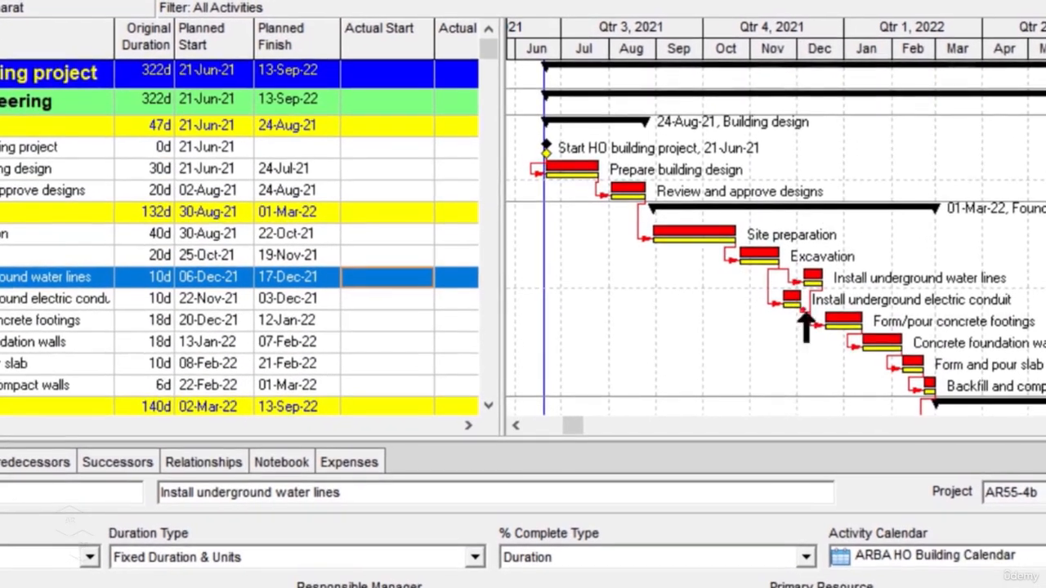
scroll(890, 368, "down", 1)
scroll(889, 368, "up", 1)
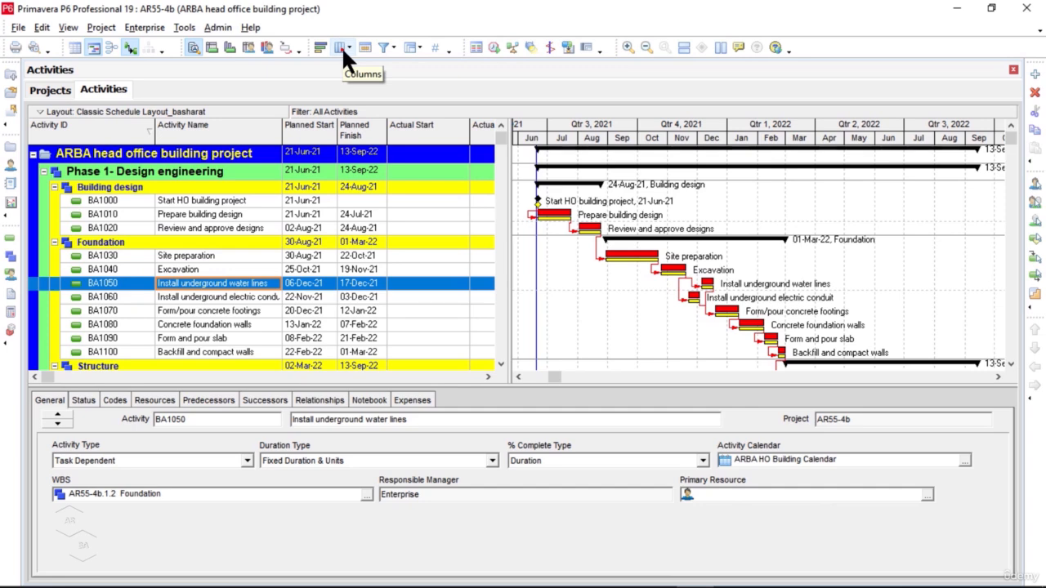
- Search the available columns for "bl project start" and add BL Project Start and BL Project Finish to the selected columns
left_click(342, 47)
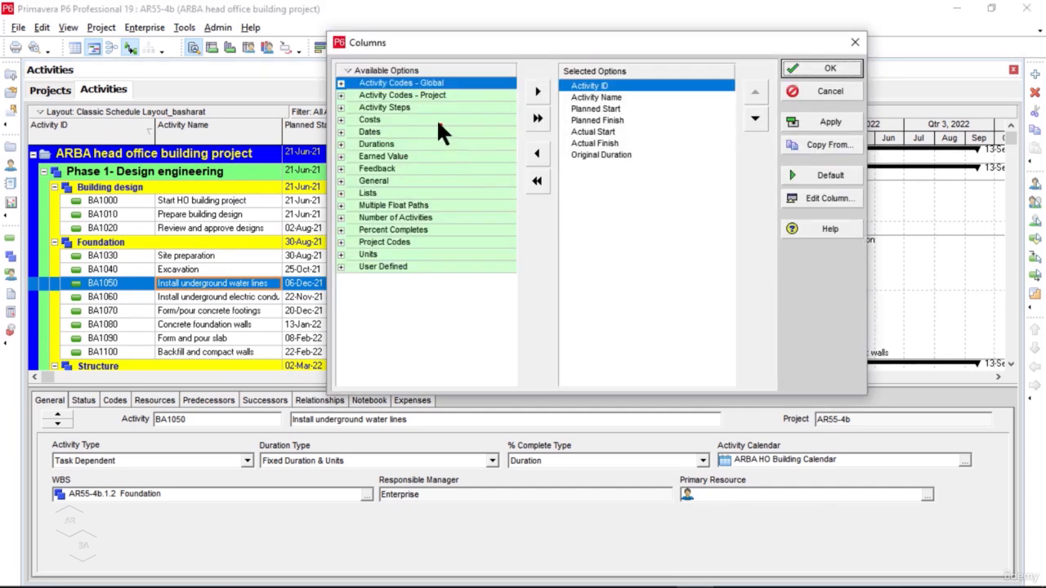
right_click(347, 72)
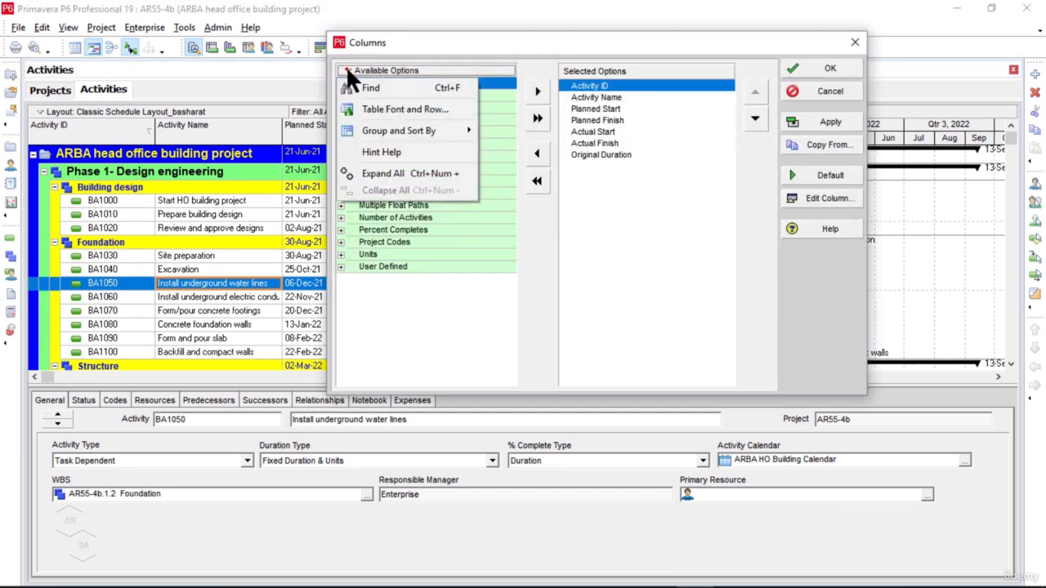
left_click(389, 88)
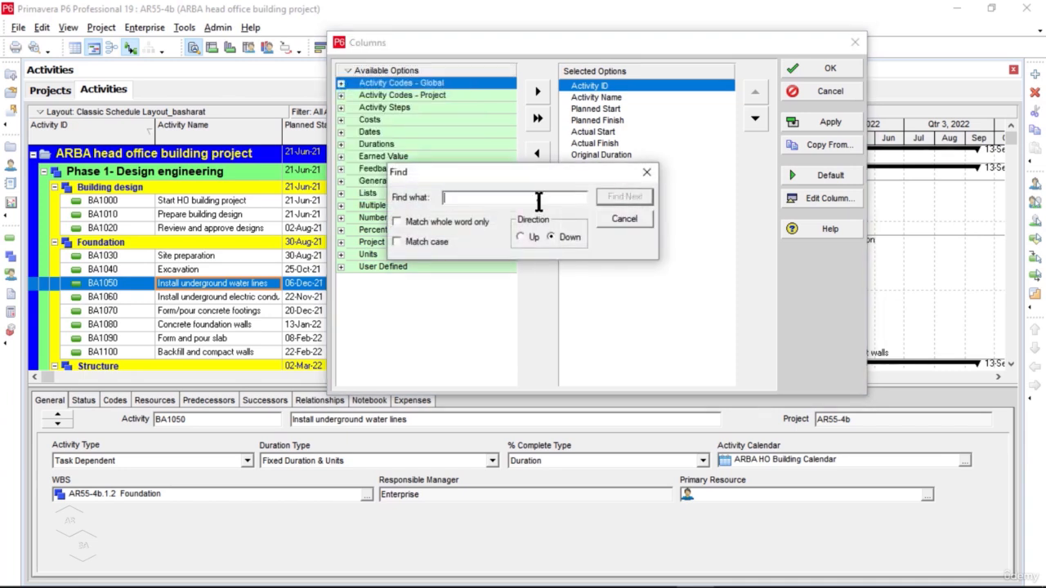
type("bl project start")
left_click(624, 196)
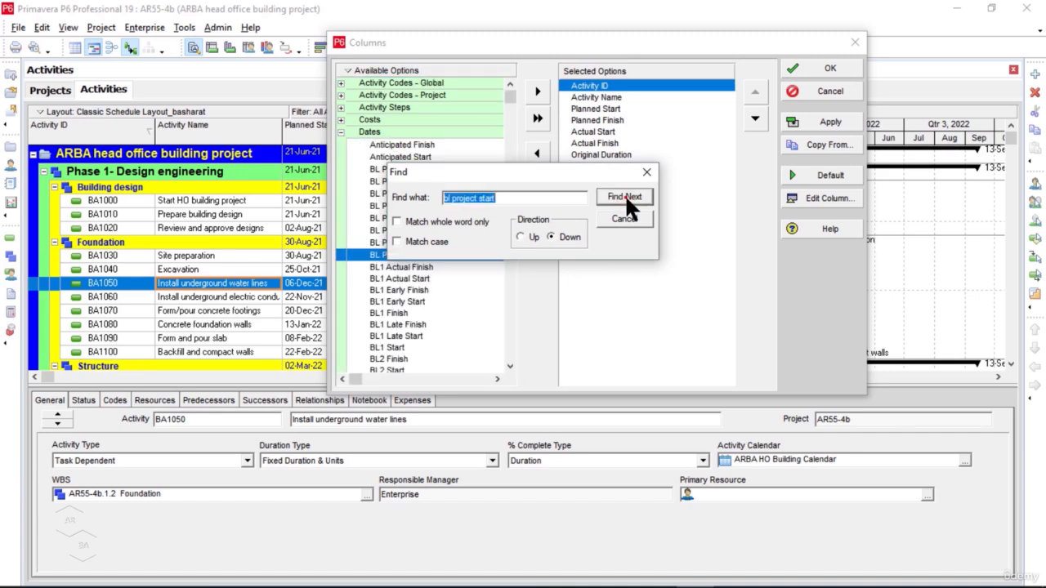
left_click_drag(596, 171, 631, 113)
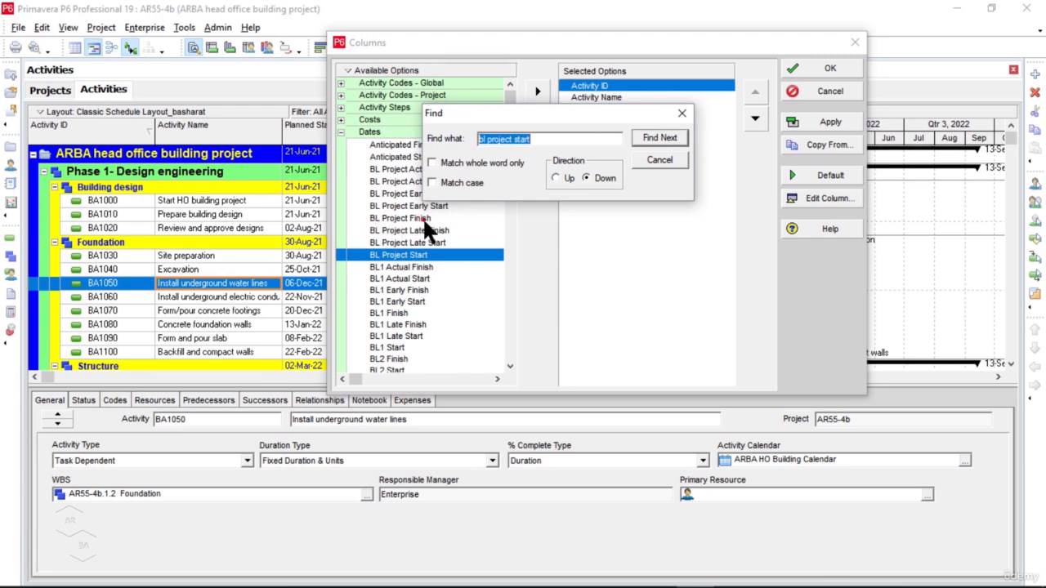
left_click(683, 113)
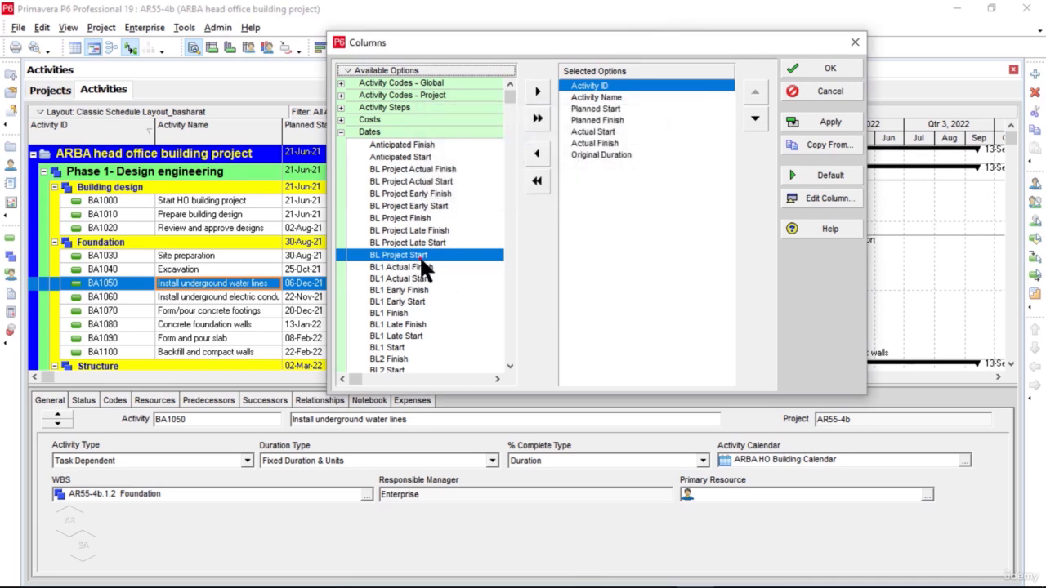
left_click(539, 93)
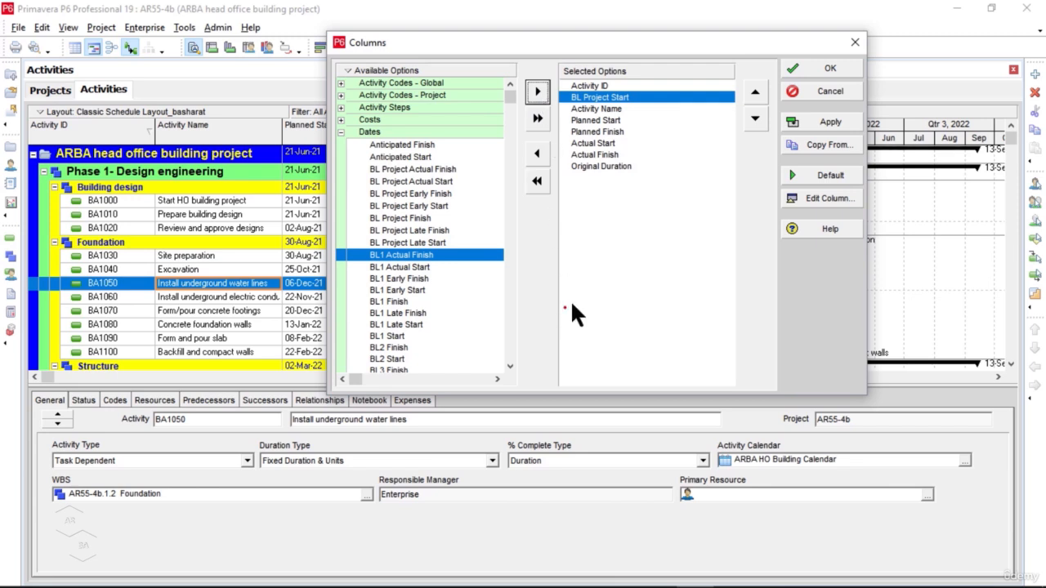
left_click(417, 219)
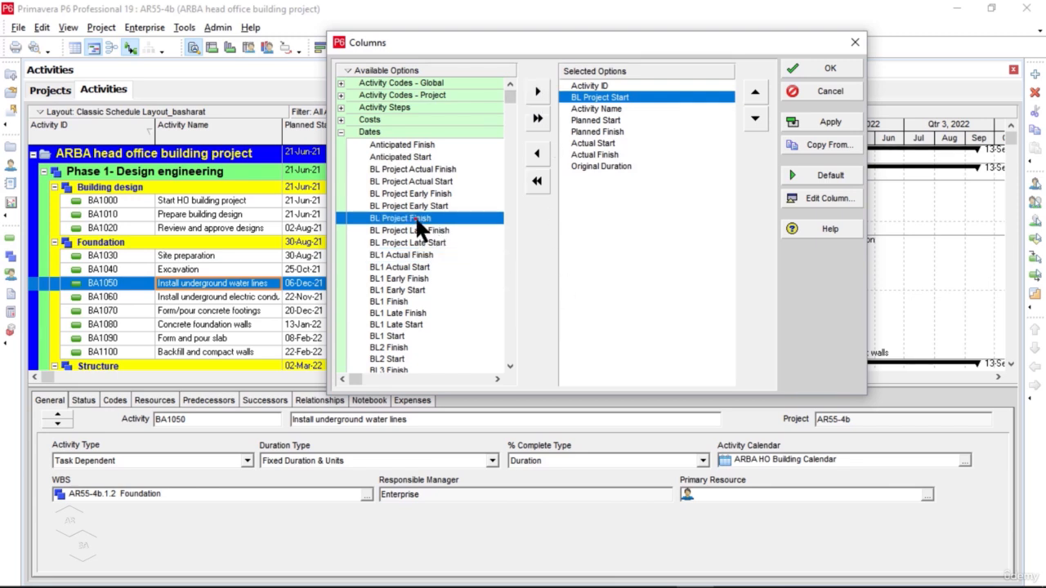
left_click(538, 92)
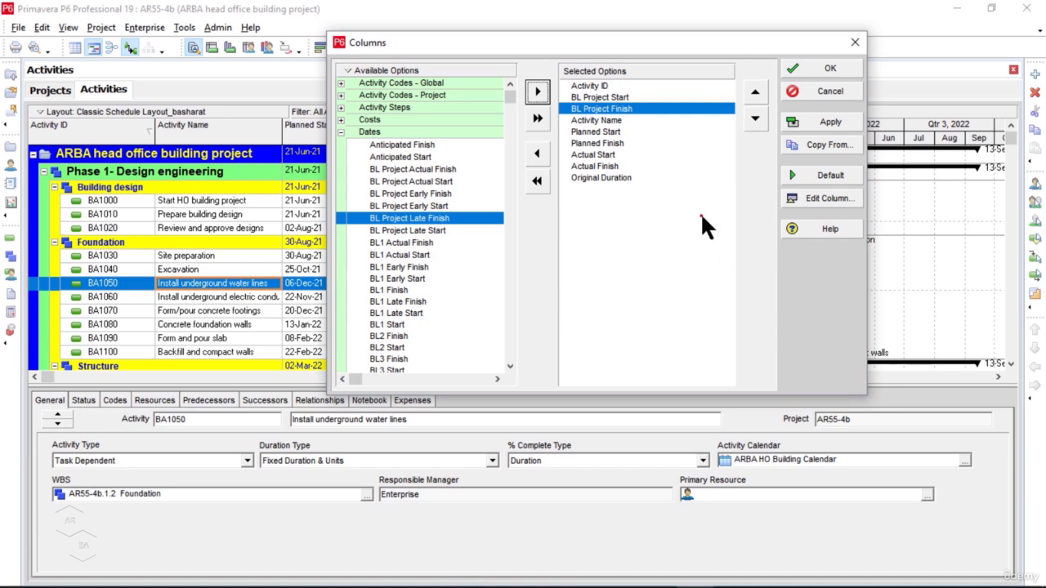
- Move the Activity Name column directly after Activity ID, ahead of the baseline date columns, and apply the column layout
left_click(615, 121)
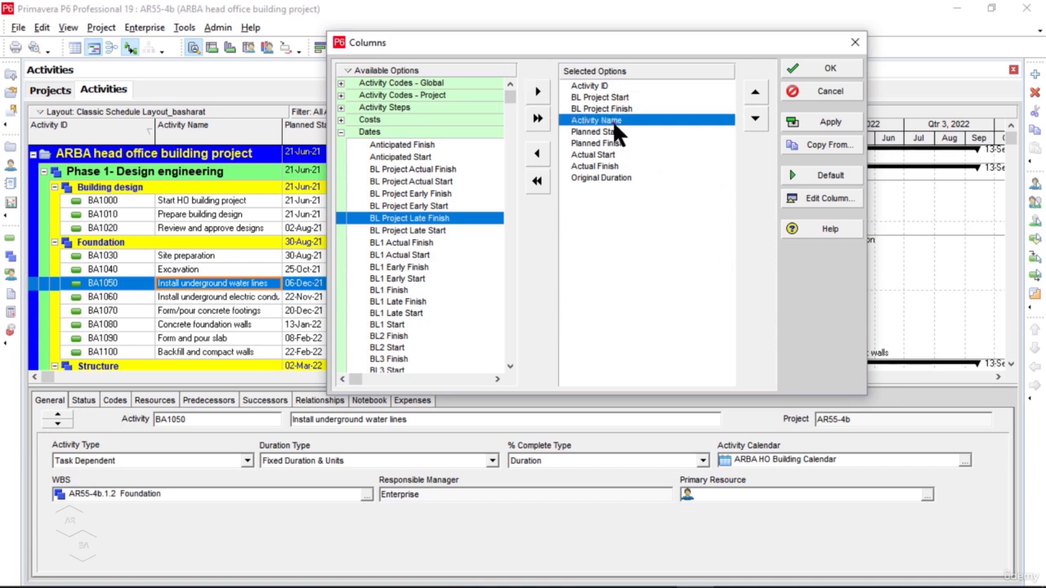
left_click(757, 96)
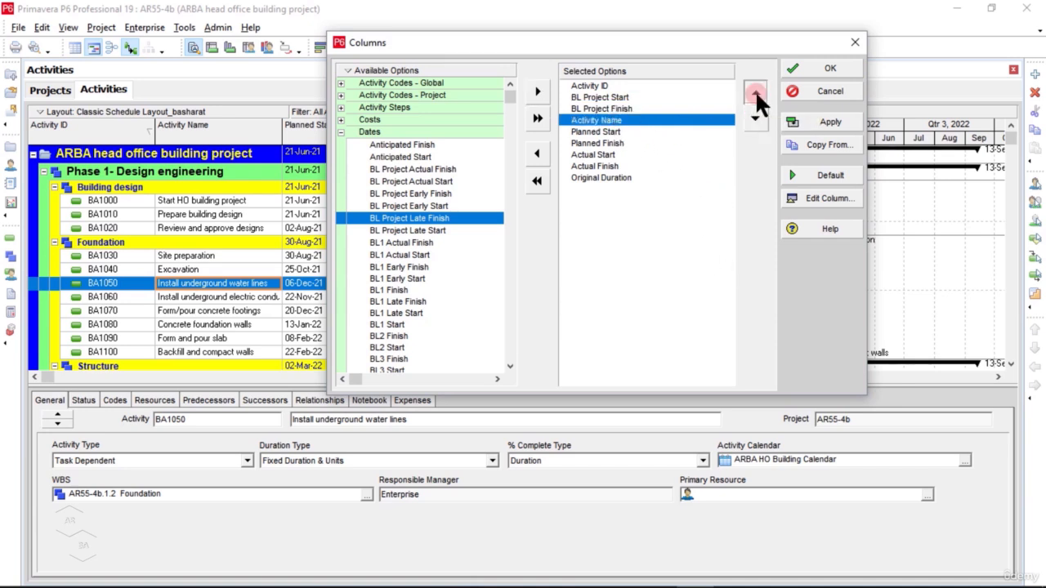
left_click(756, 95)
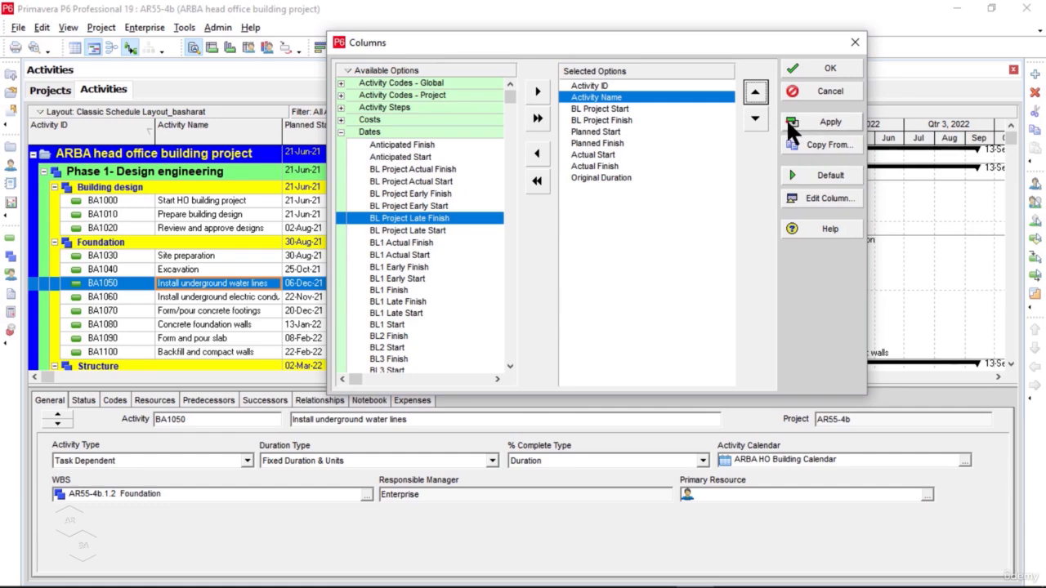
left_click(842, 114)
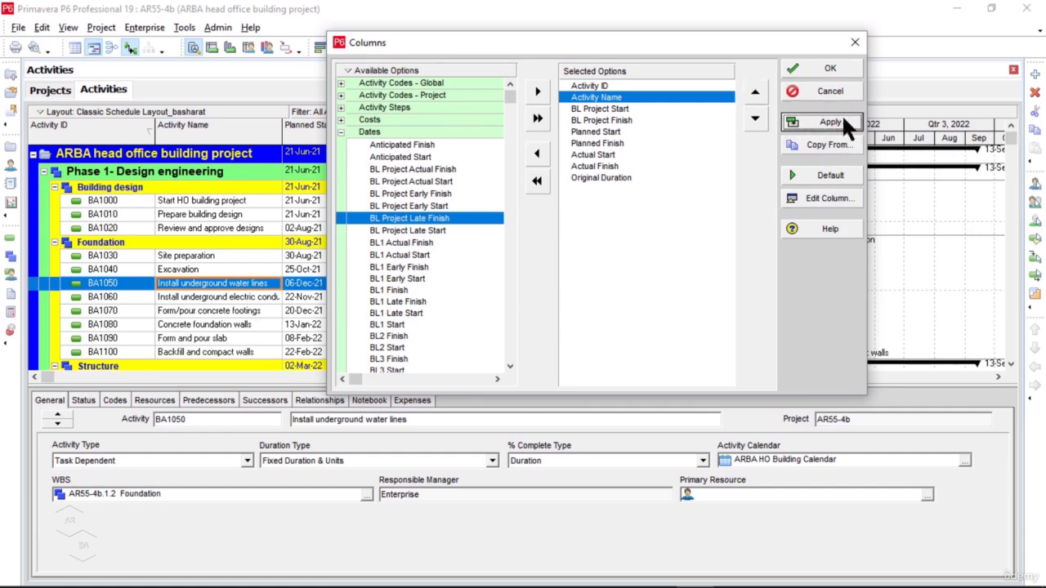
left_click(831, 69)
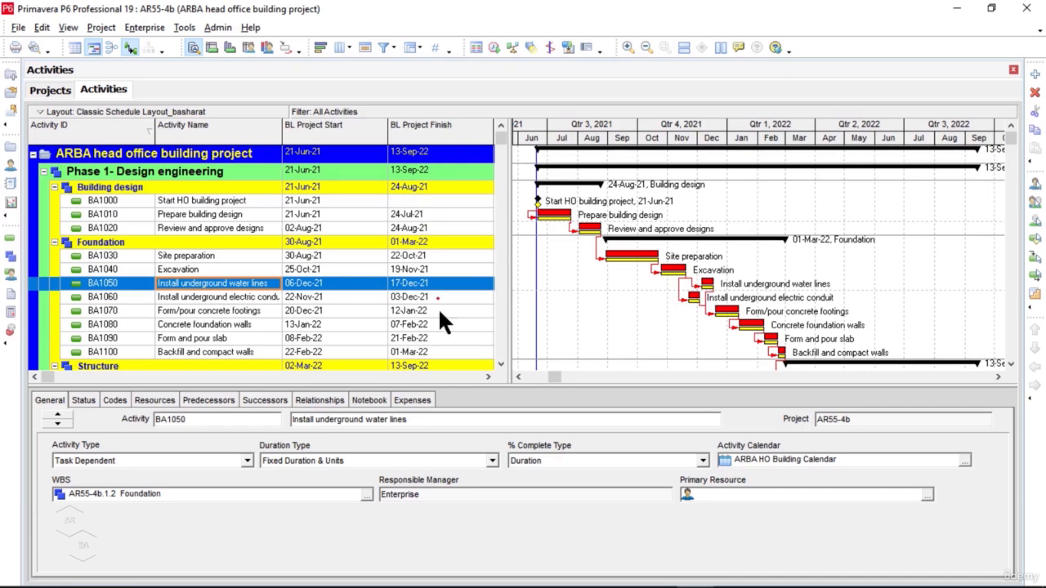
left_click(489, 375)
left_click(490, 375)
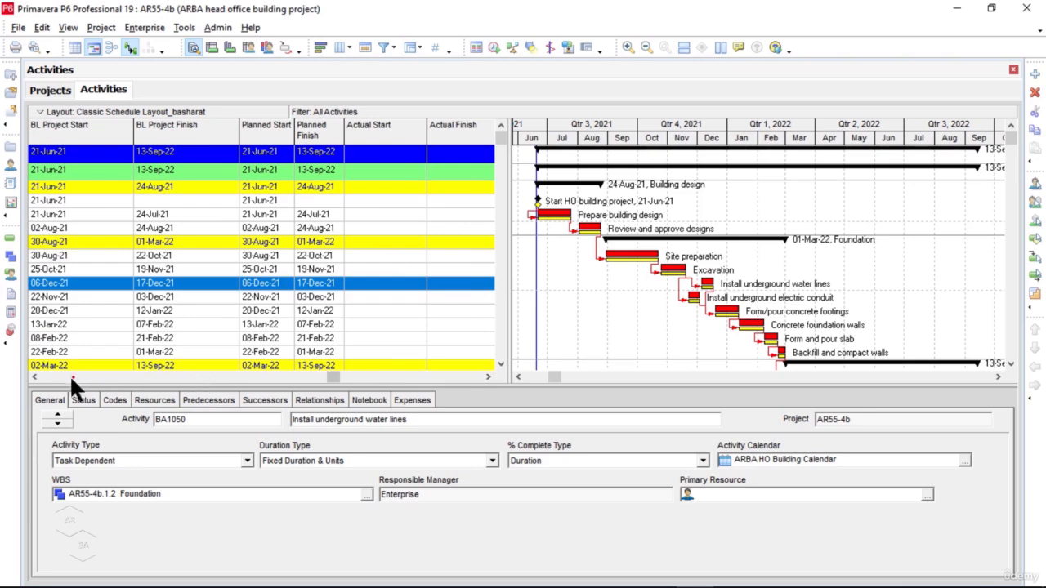
left_click(33, 377)
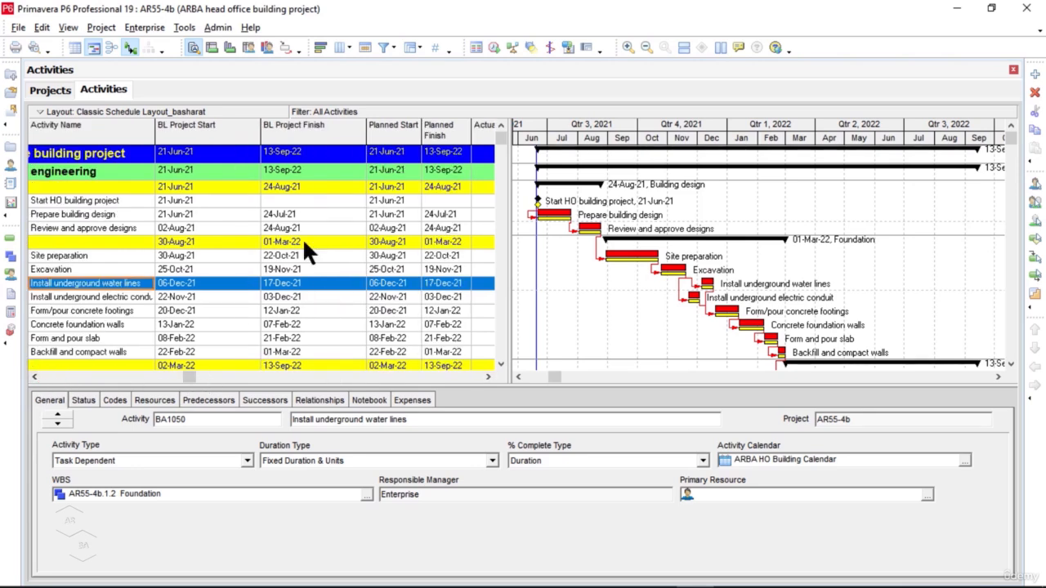